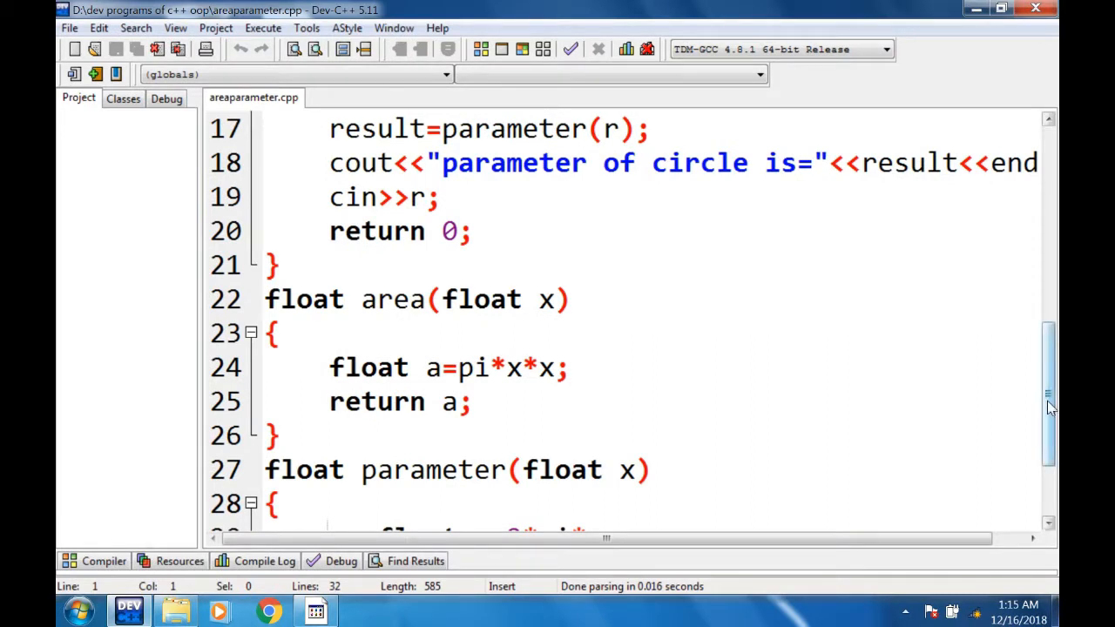
Open the areaparameter CPP source file from the "dev programs of c++ oop" folder with WordPad.
drag(1050, 405, 1049, 206)
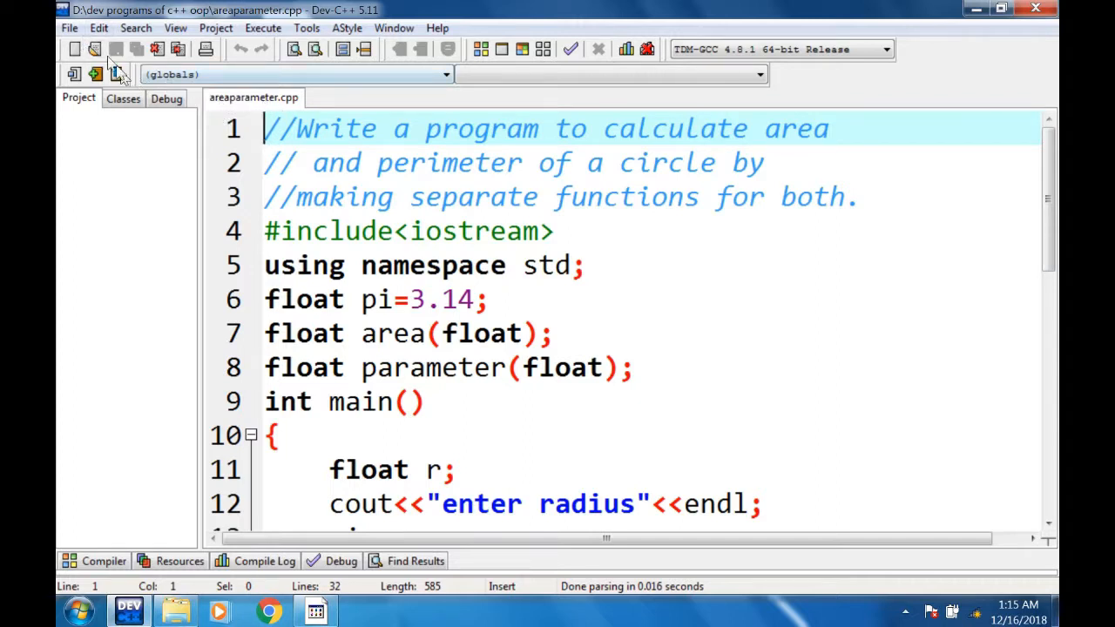
click(70, 27)
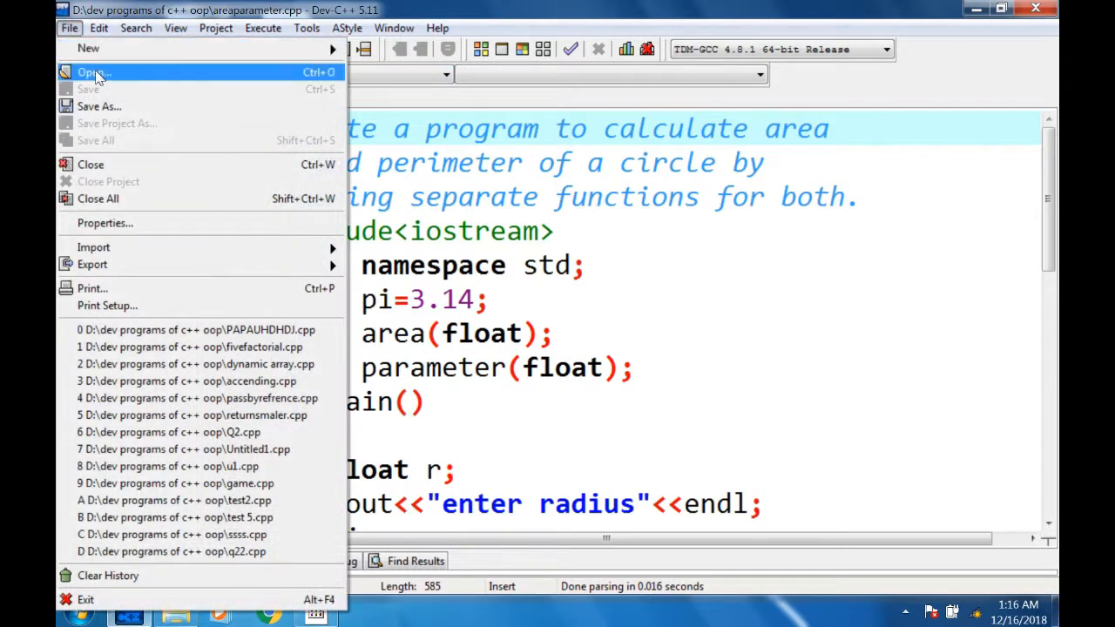
click(91, 72)
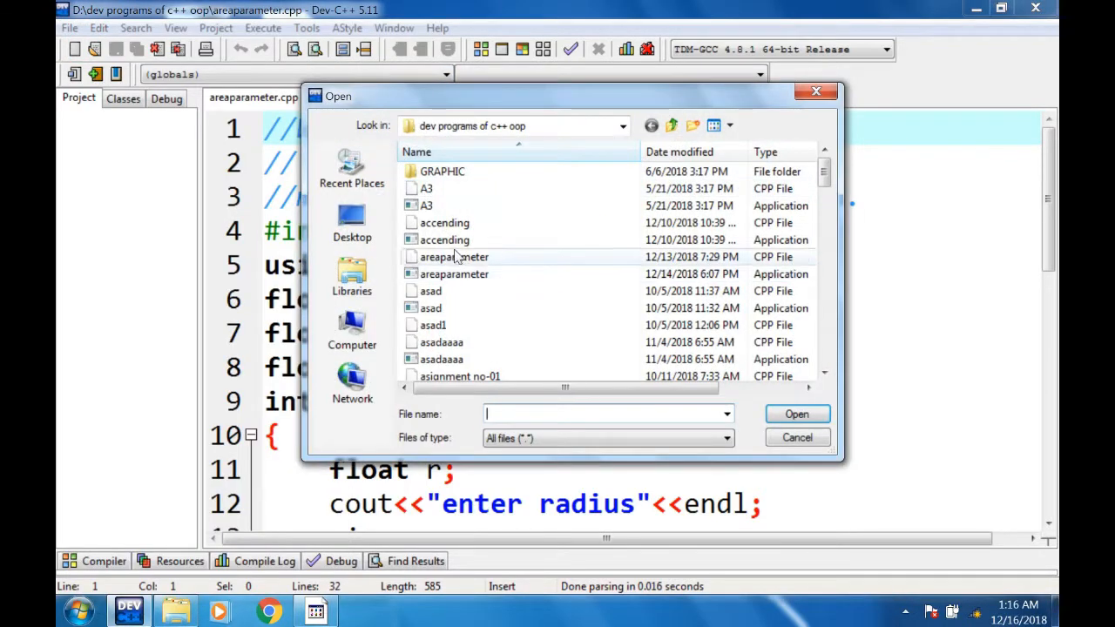
click(454, 259)
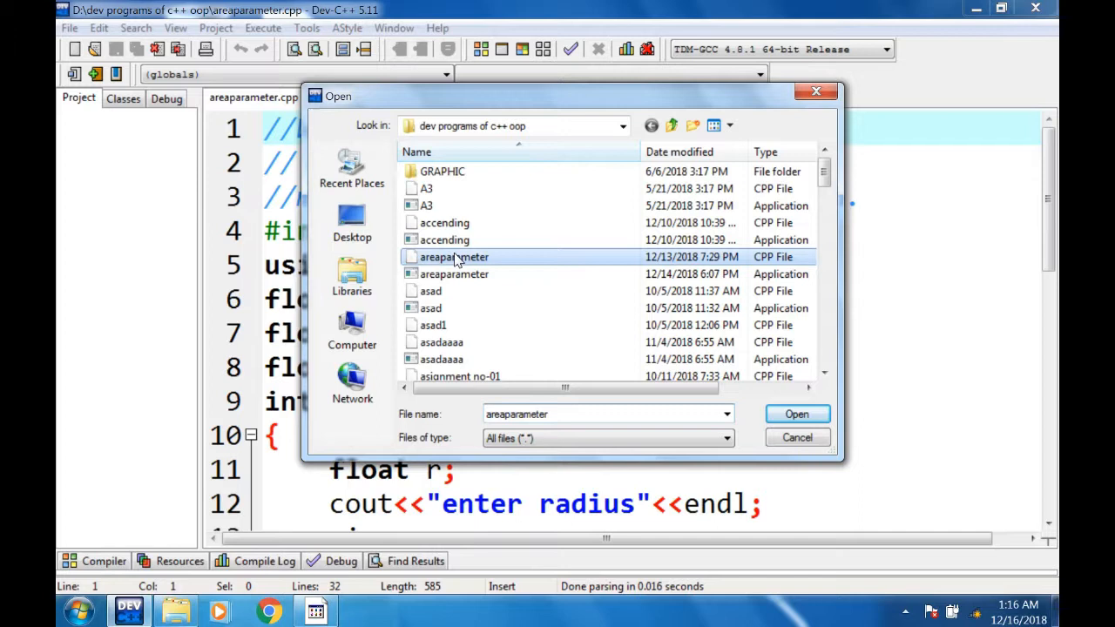
right_click(455, 258)
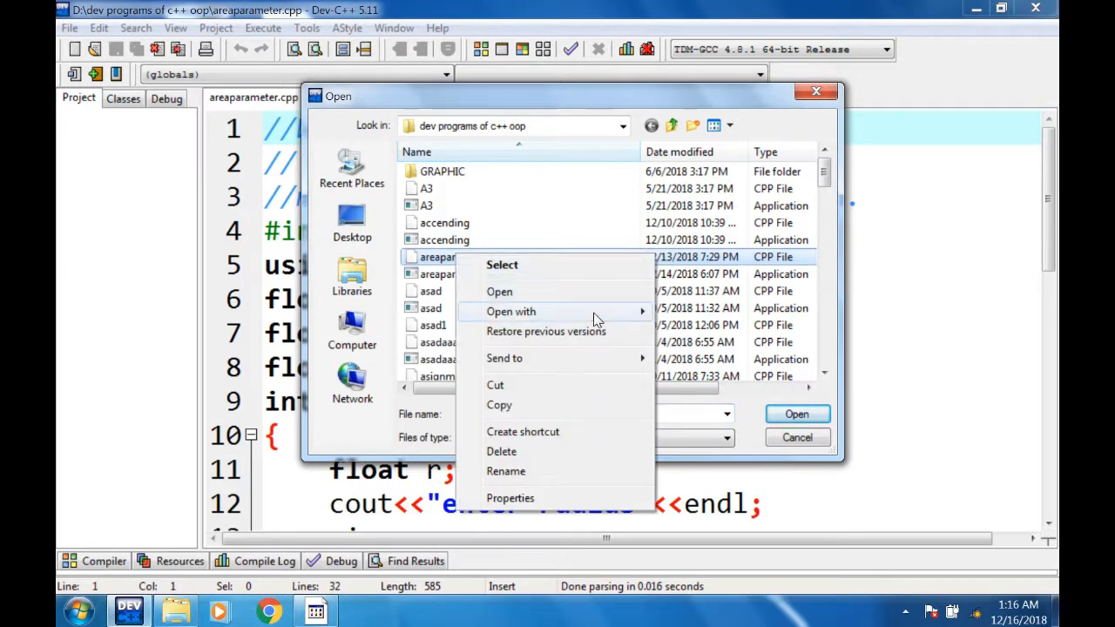
mouse_move(603, 319)
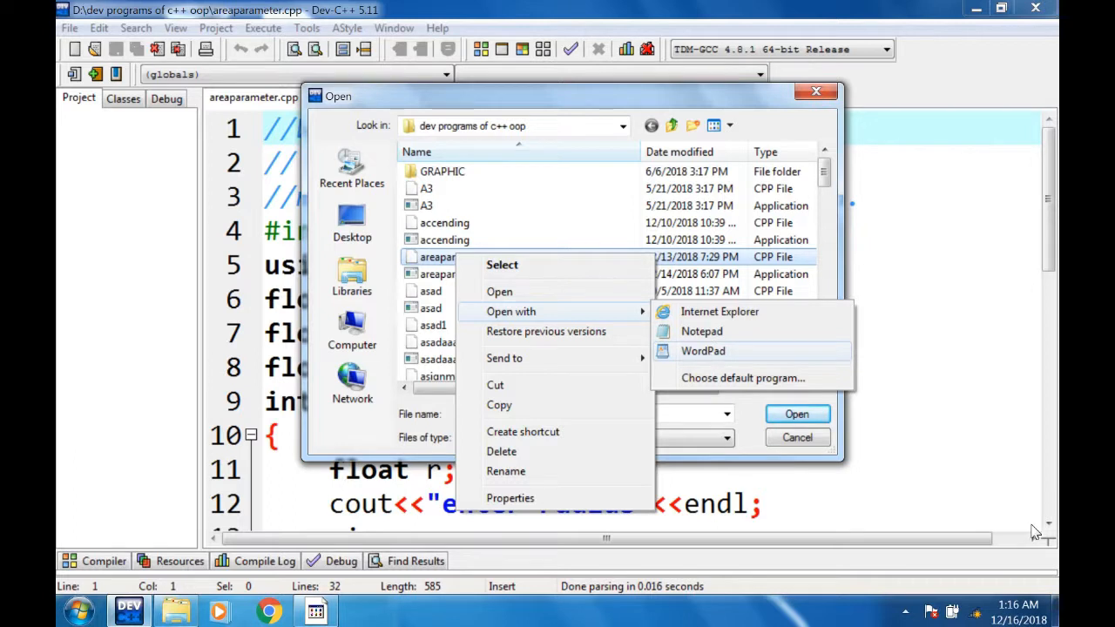
click(708, 353)
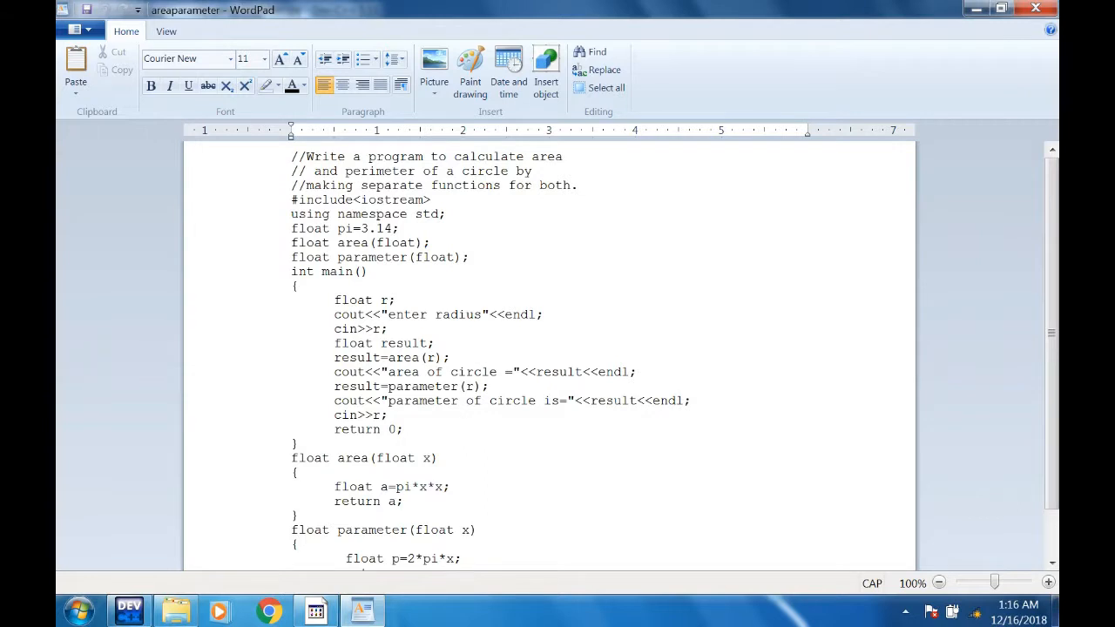
Copy all of the program code from WordPad and paste it into a new blank Microsoft Word document.
scroll(549, 348, down, 1)
key(ctrl+a)
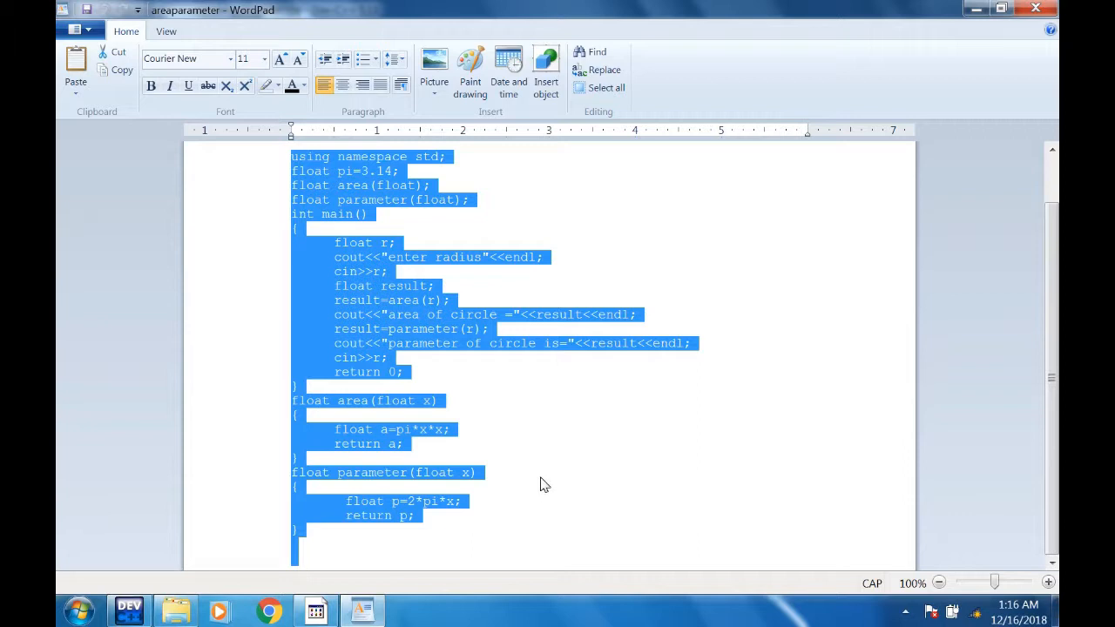
click(78, 612)
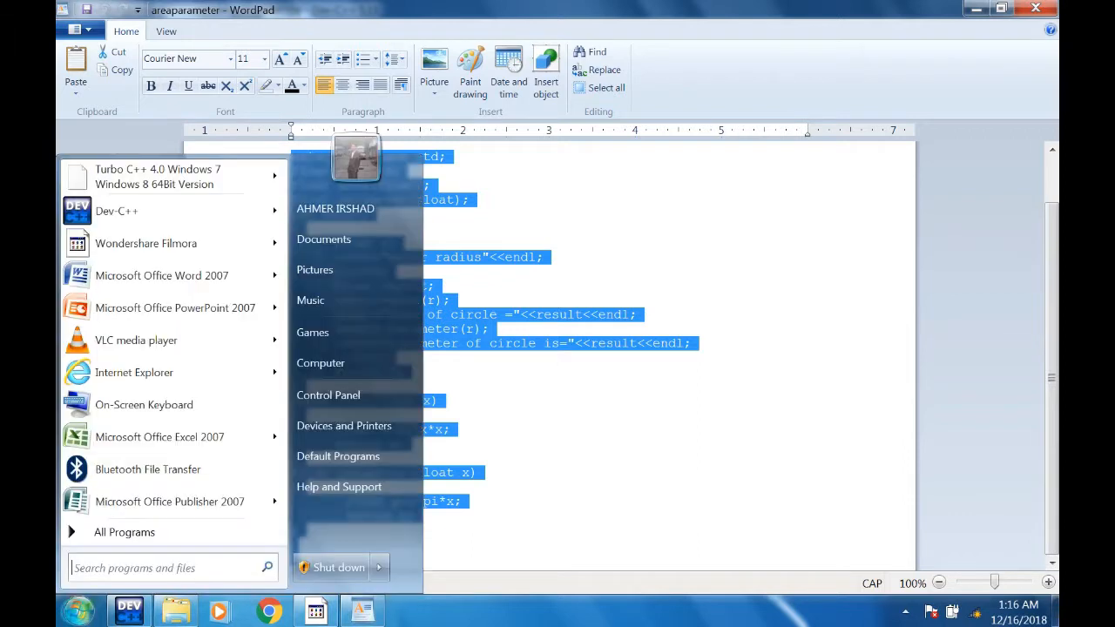
click(193, 409)
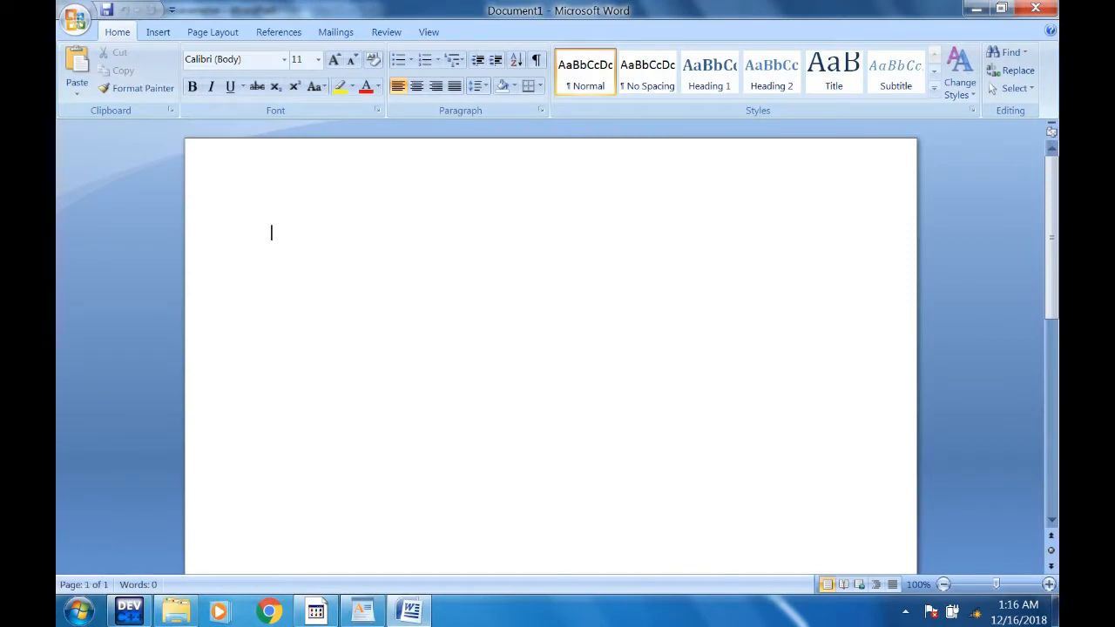
right_click(287, 233)
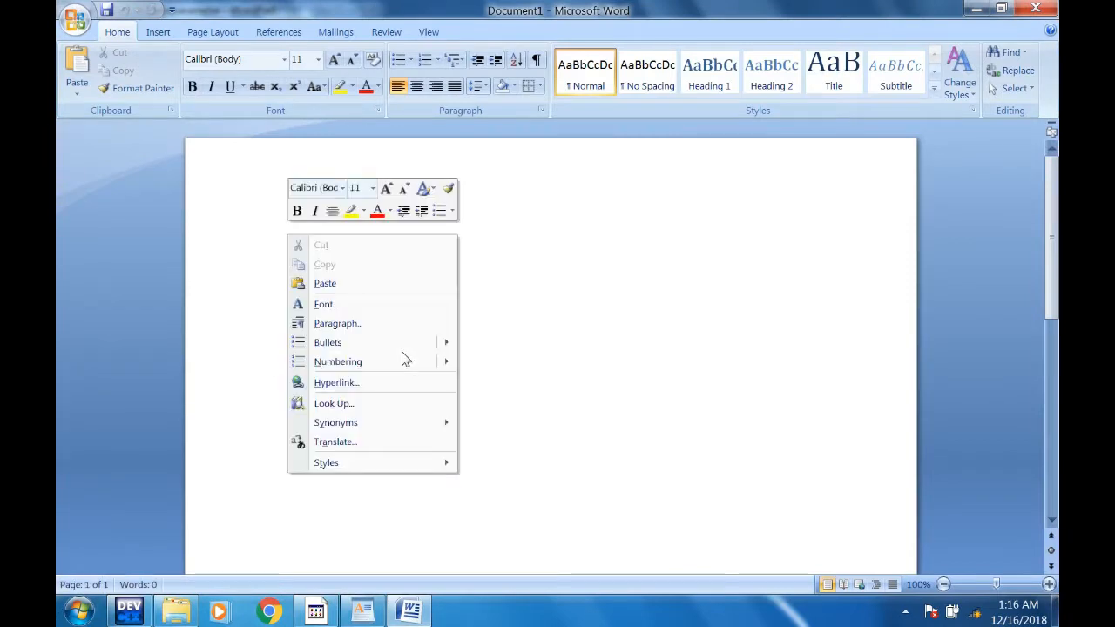
key(Escape)
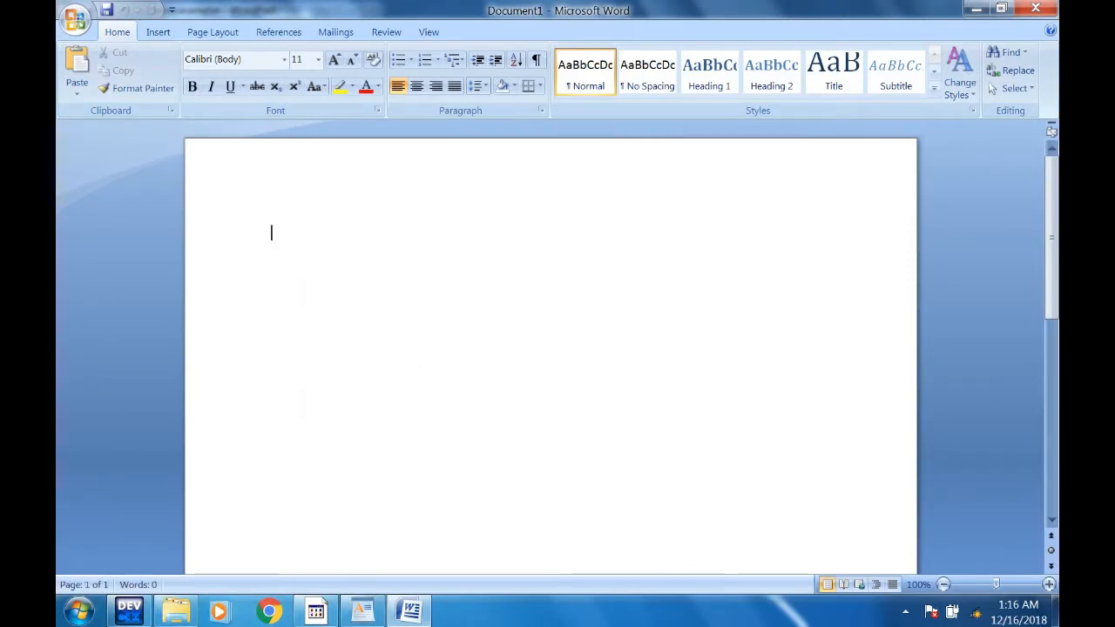
key(ctrl+v)
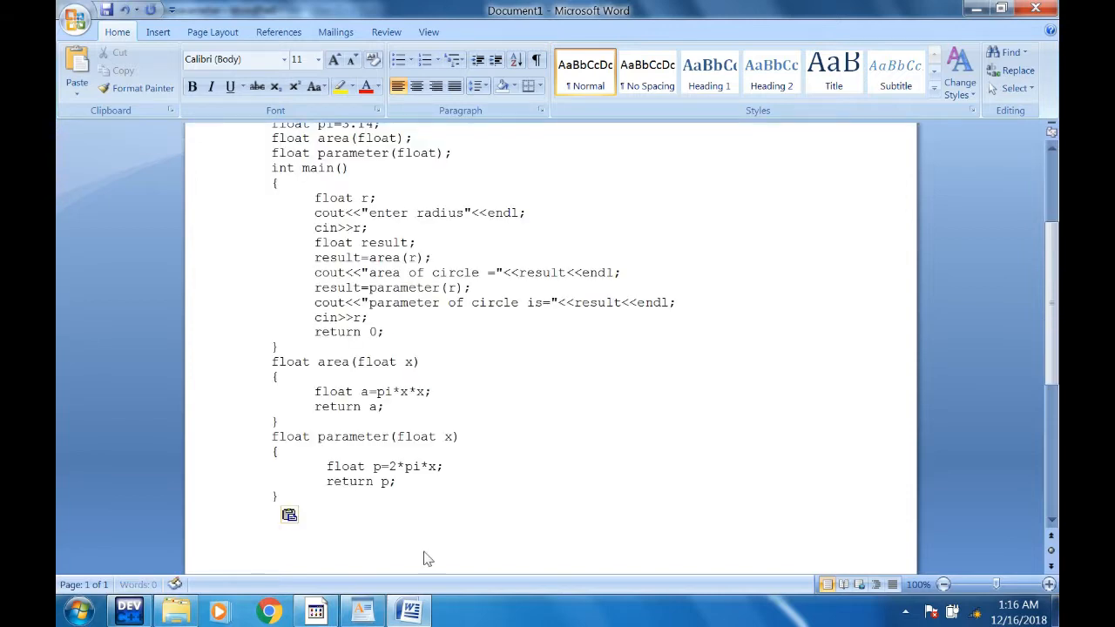
Set the paper size of the document containing the pasted code to A4.
scroll(549, 444, up, 2)
scroll(549, 445, up, 3)
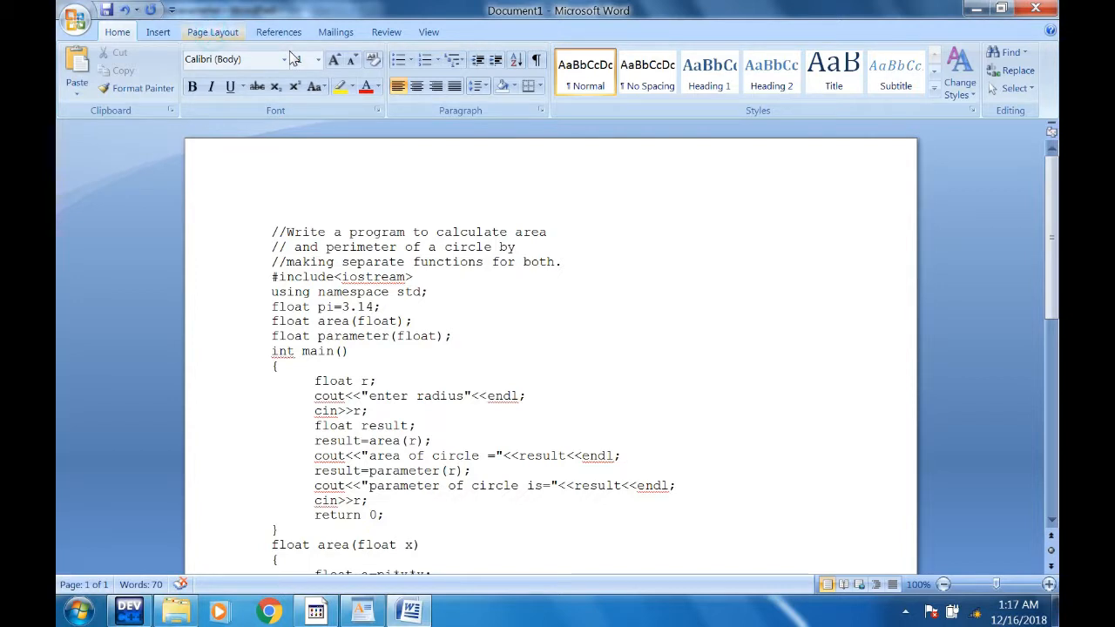
click(213, 32)
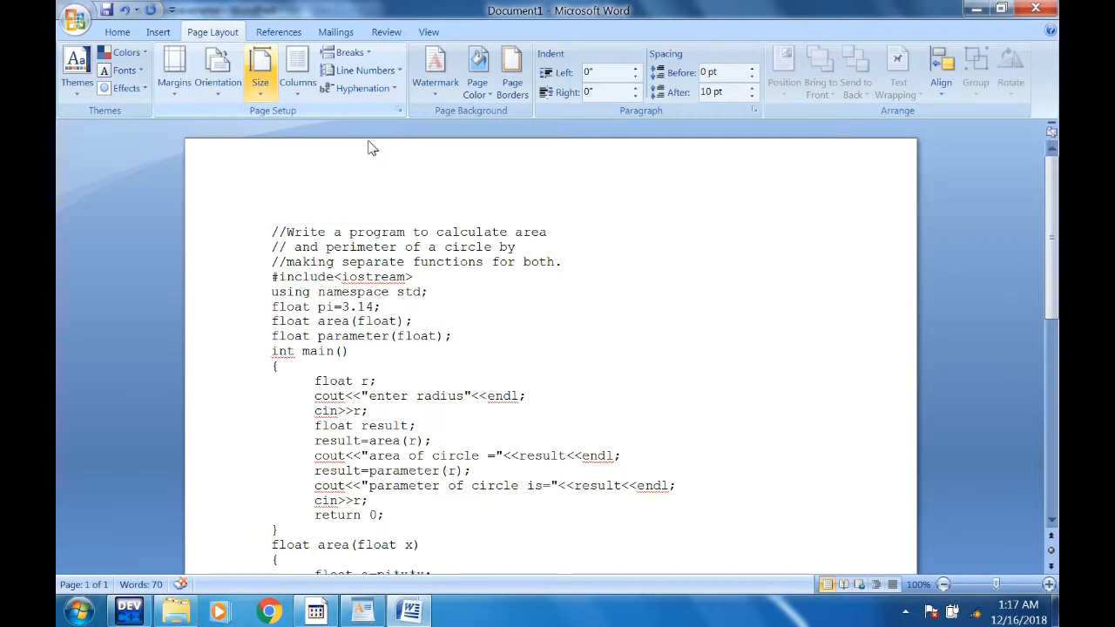
click(260, 73)
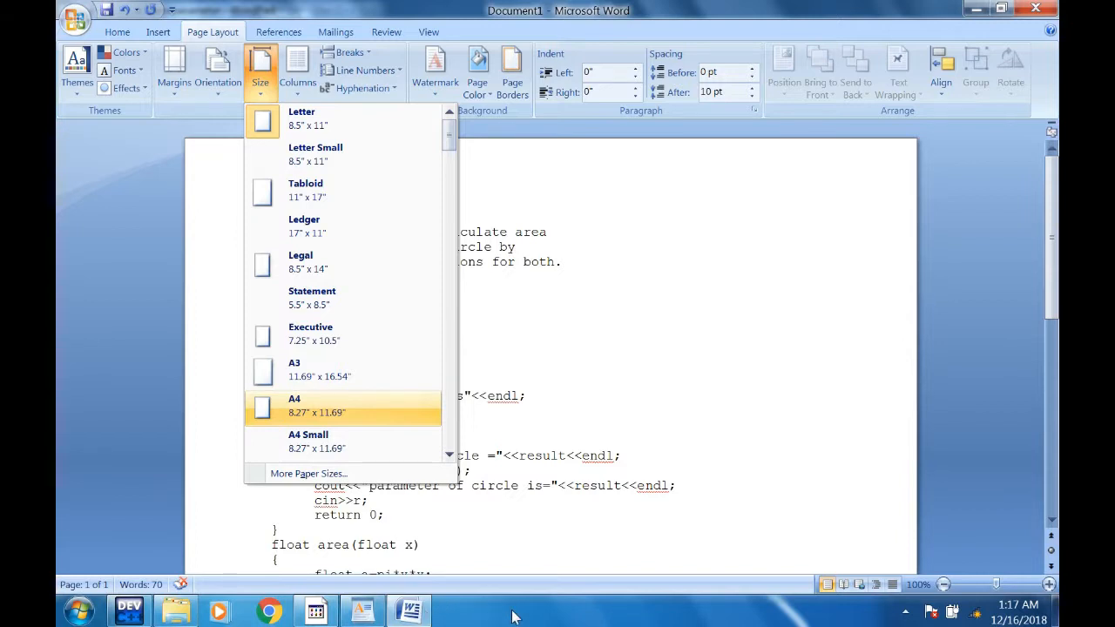
click(357, 403)
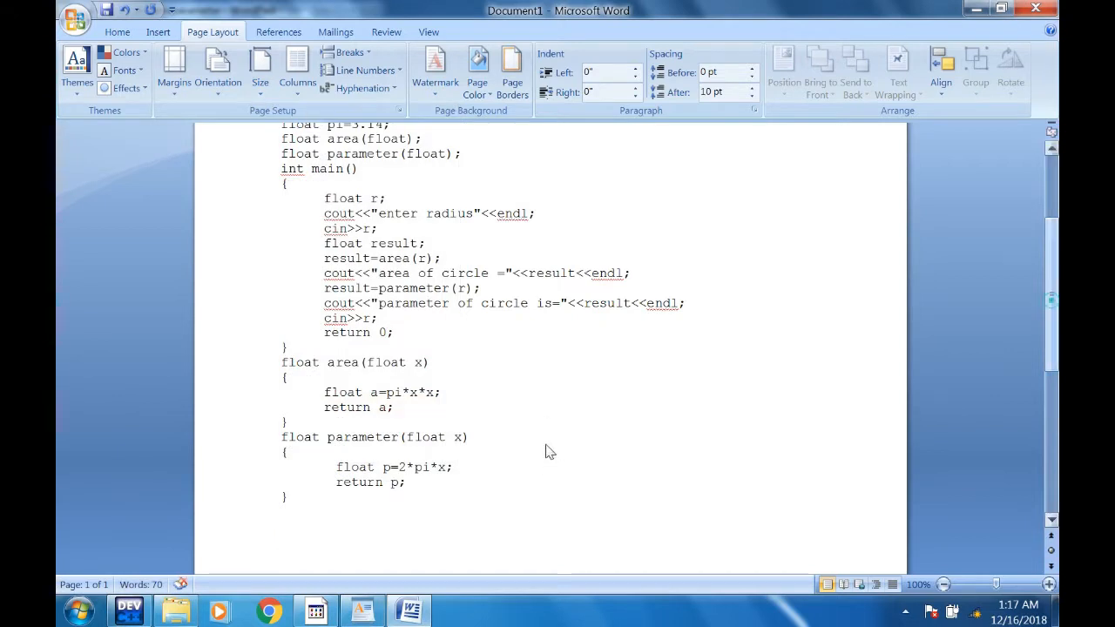
Apply a box page border with the 3 pt black-and-white diagonally striped line style to the whole document.
scroll(553, 392, up, 3)
scroll(557, 370, up, 1)
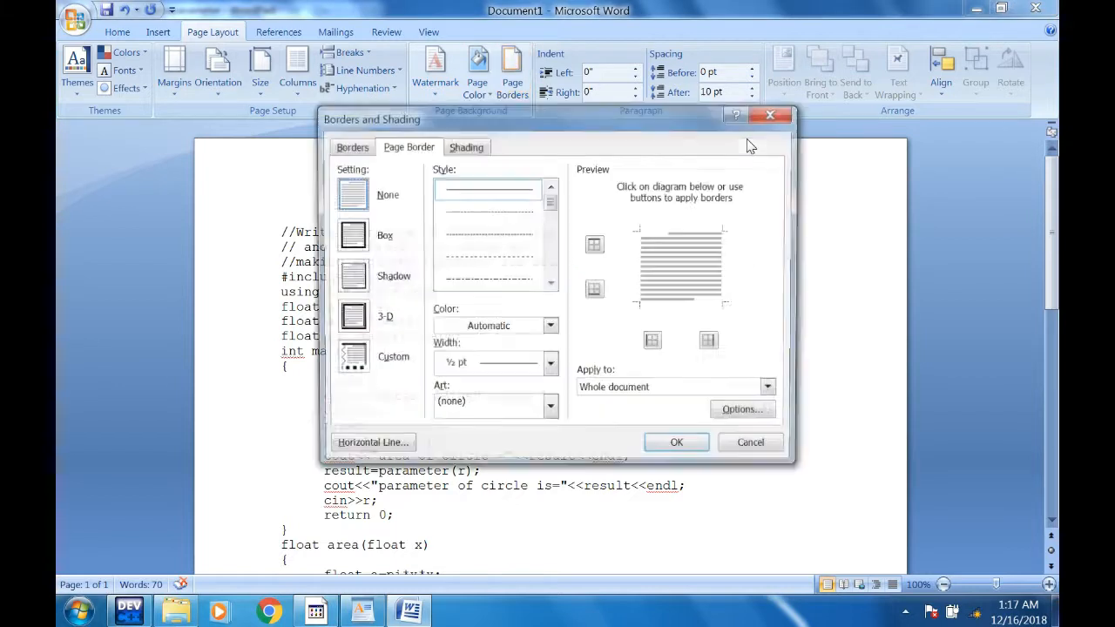
click(550, 284)
click(551, 284)
click(551, 285)
click(551, 284)
click(551, 284)
click(551, 284)
click(551, 284)
click(551, 284)
click(551, 284)
click(551, 284)
click(551, 284)
click(550, 284)
click(550, 284)
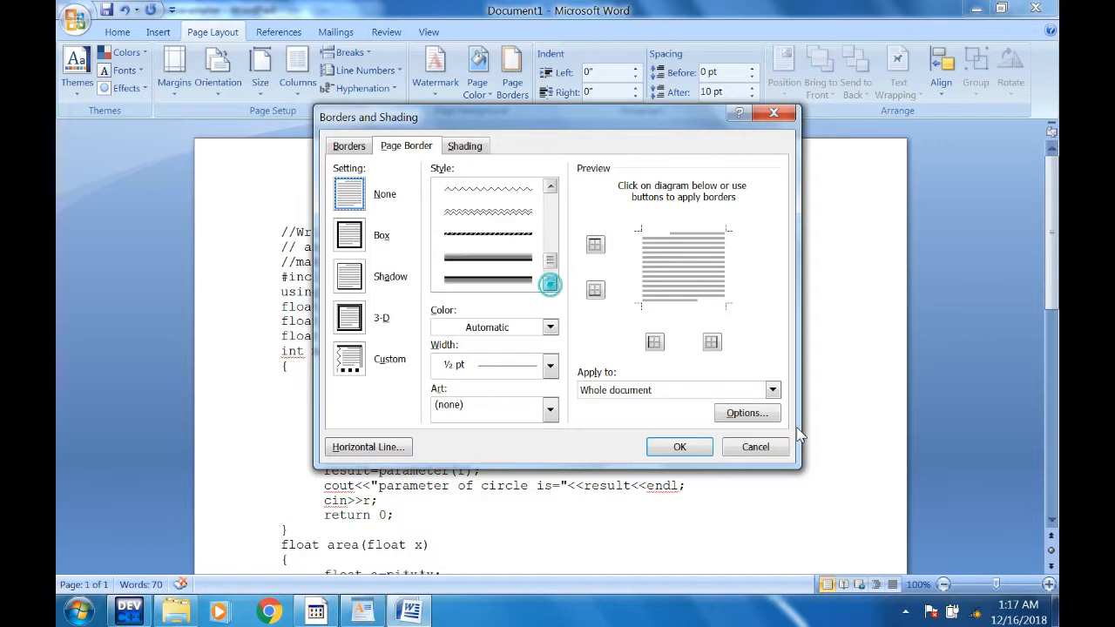
click(485, 234)
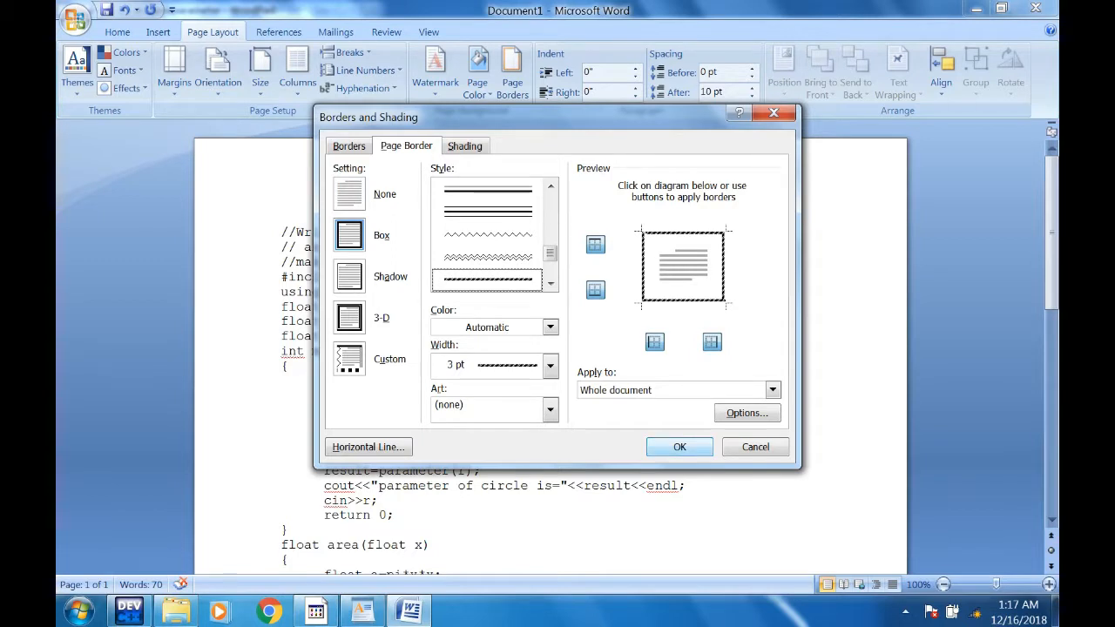
click(679, 447)
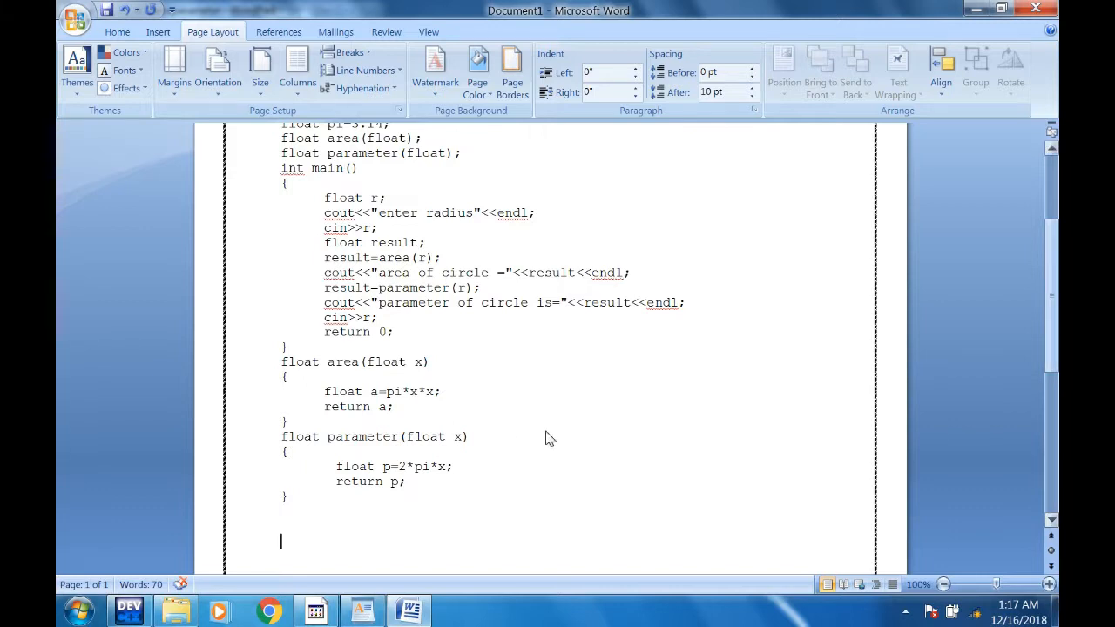
Add a custom diagonal, semitransparent text watermark reading "SHINRZINK" to the document.
scroll(545, 426, up, 2)
scroll(538, 368, up, 2)
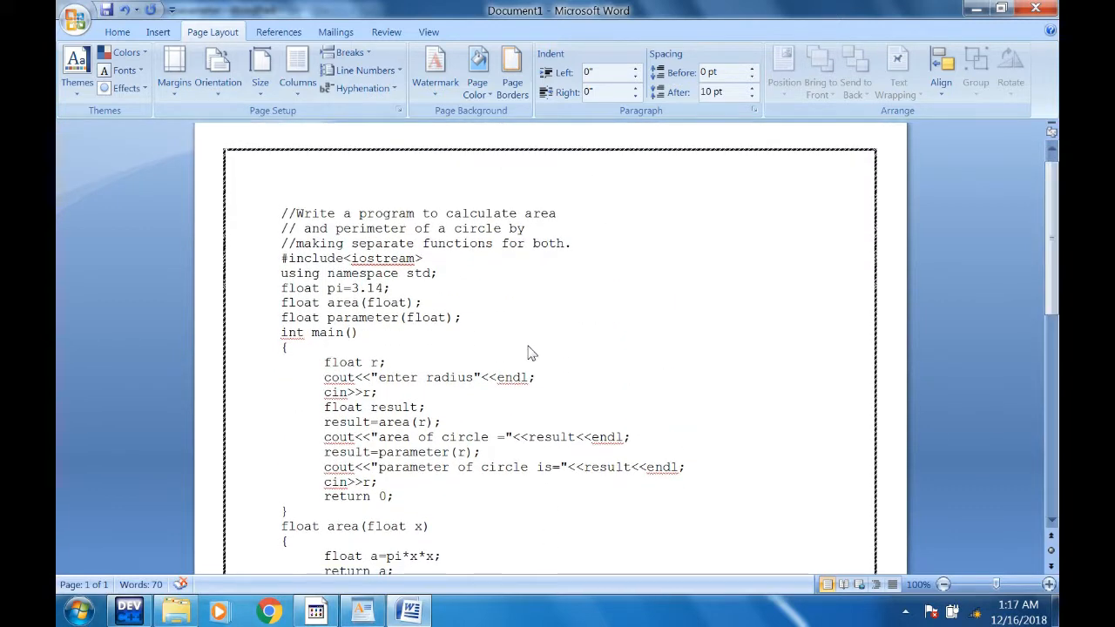
scroll(553, 358, up, 1)
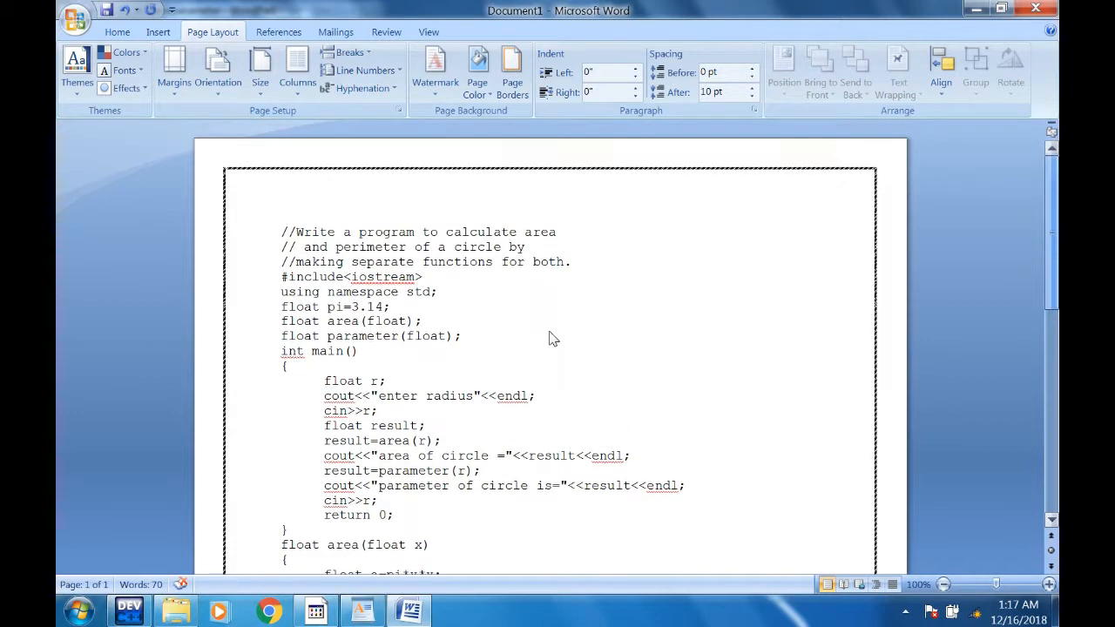
scroll(550, 352, down, 1)
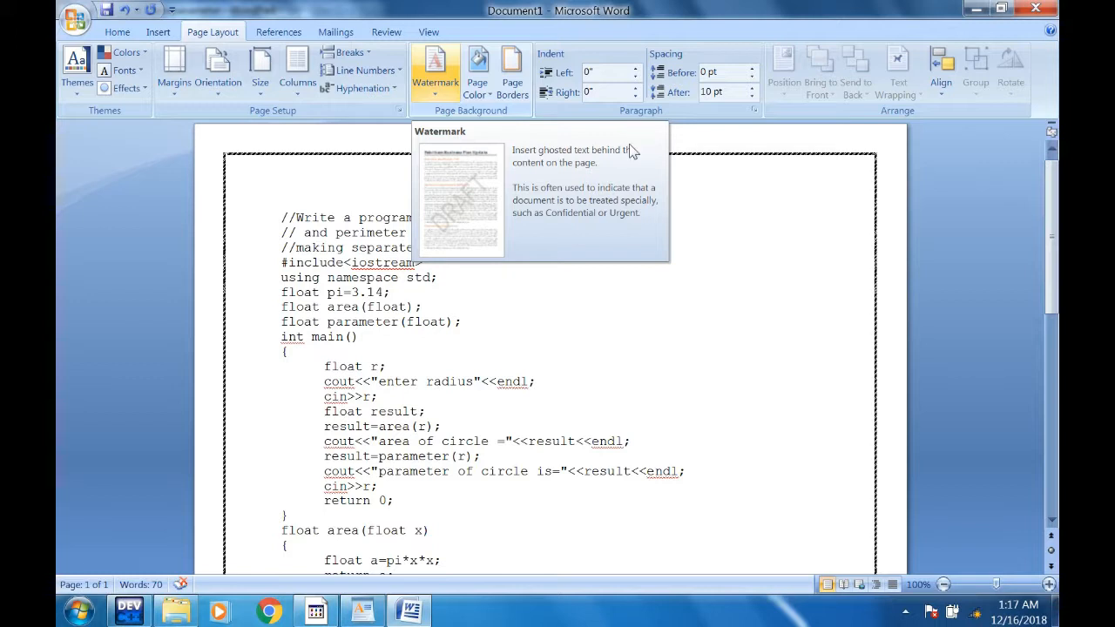
click(436, 91)
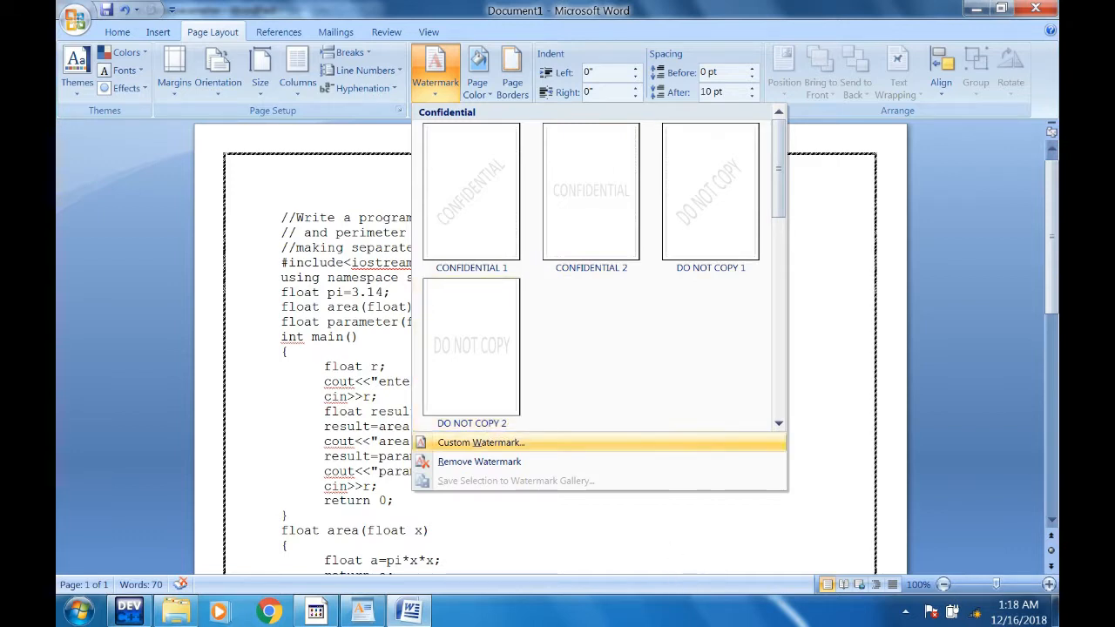
click(475, 443)
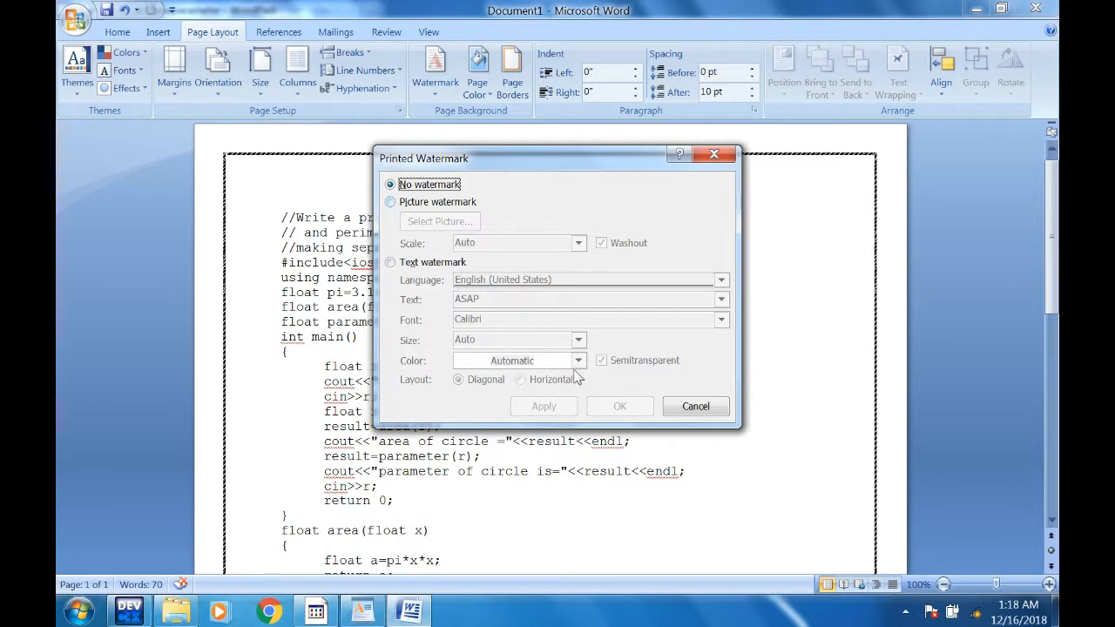
click(390, 262)
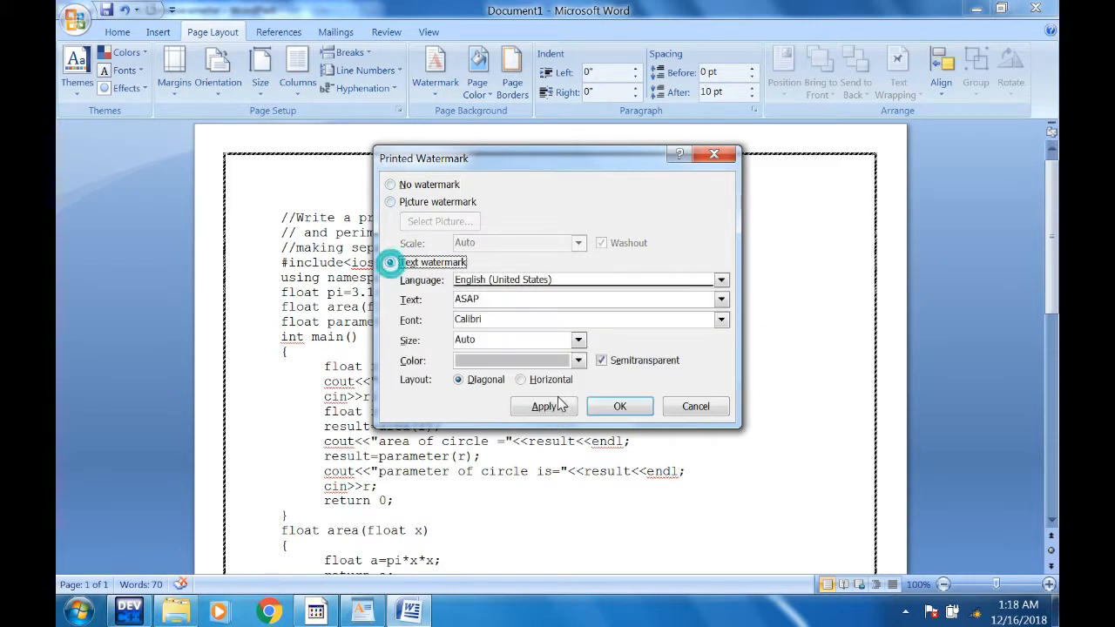
click(492, 299)
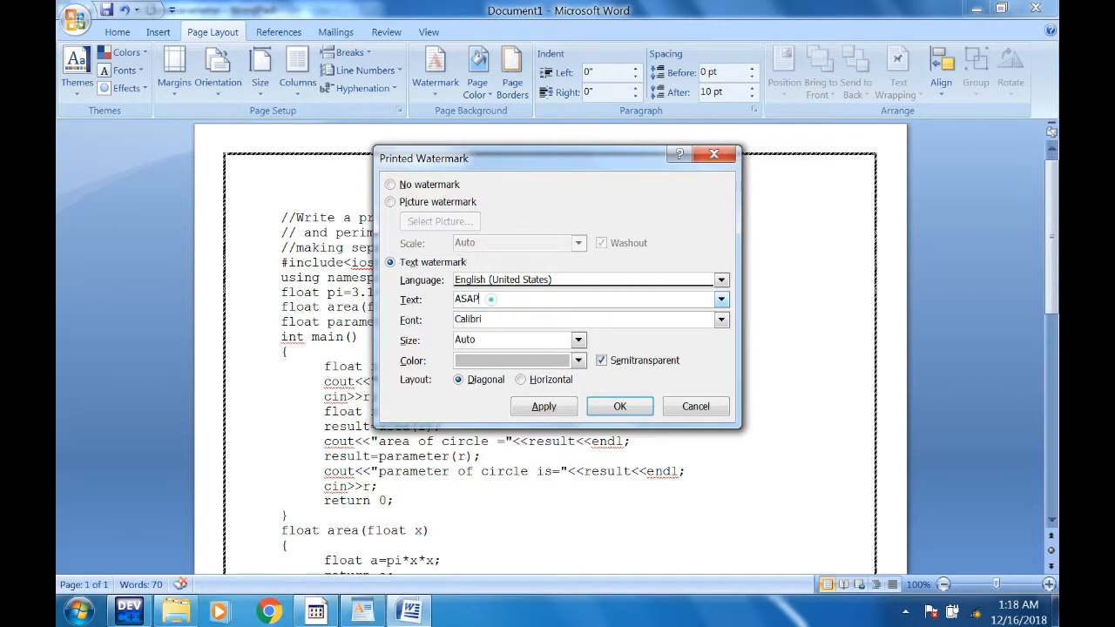
key(BackSpace)
key(BackSpace)
key(BackSpace)
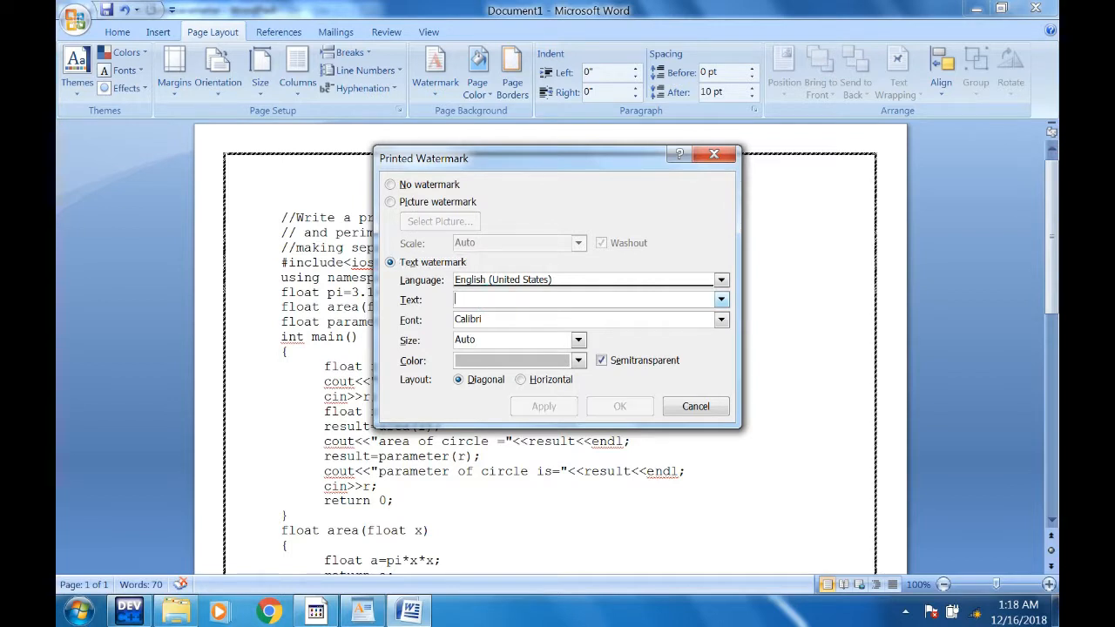
text(S)
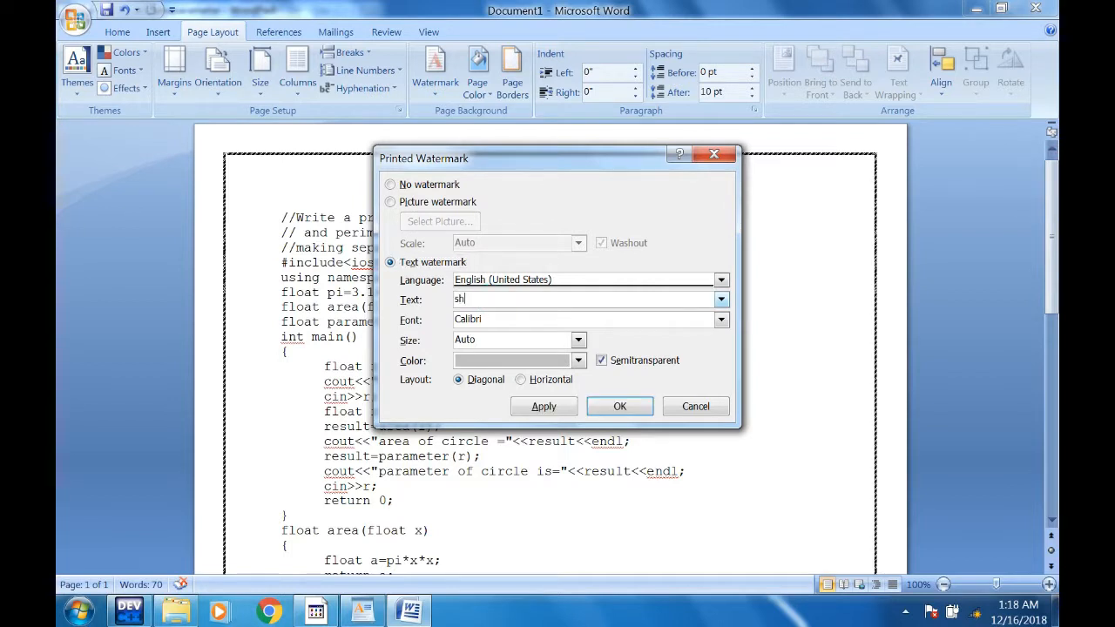
key(BackSpace)
key(BackSpace)
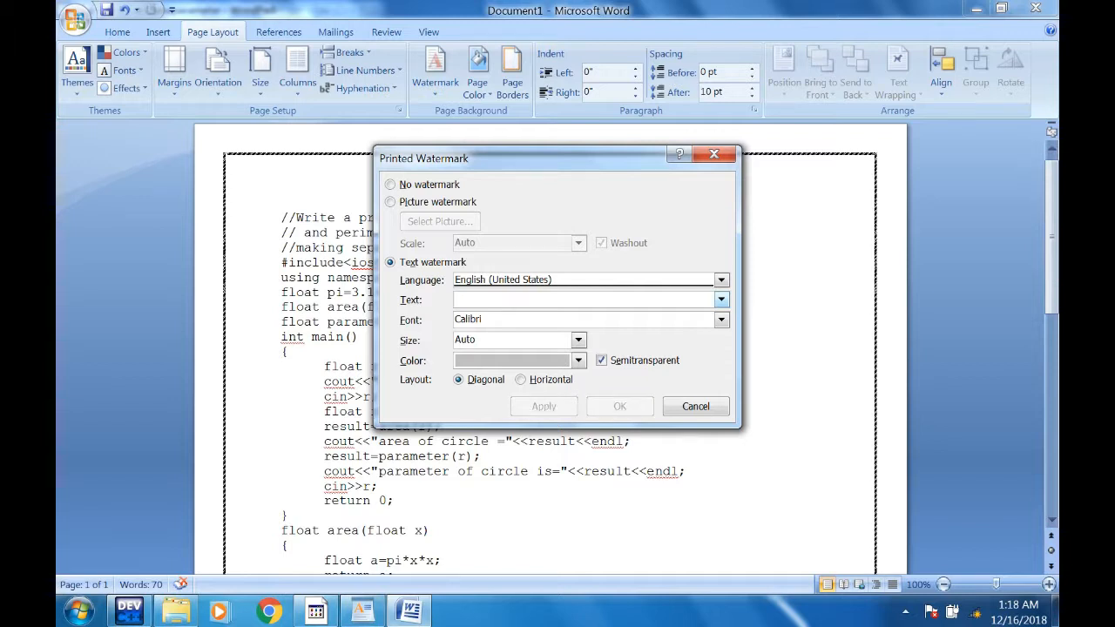
text(SHINRZINK)
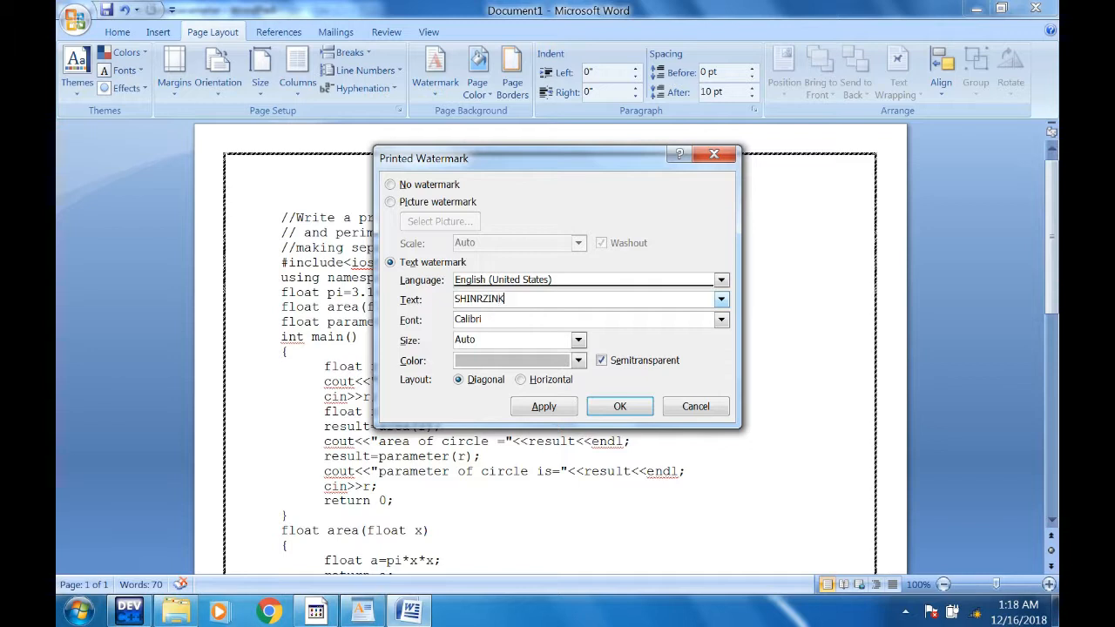
click(625, 406)
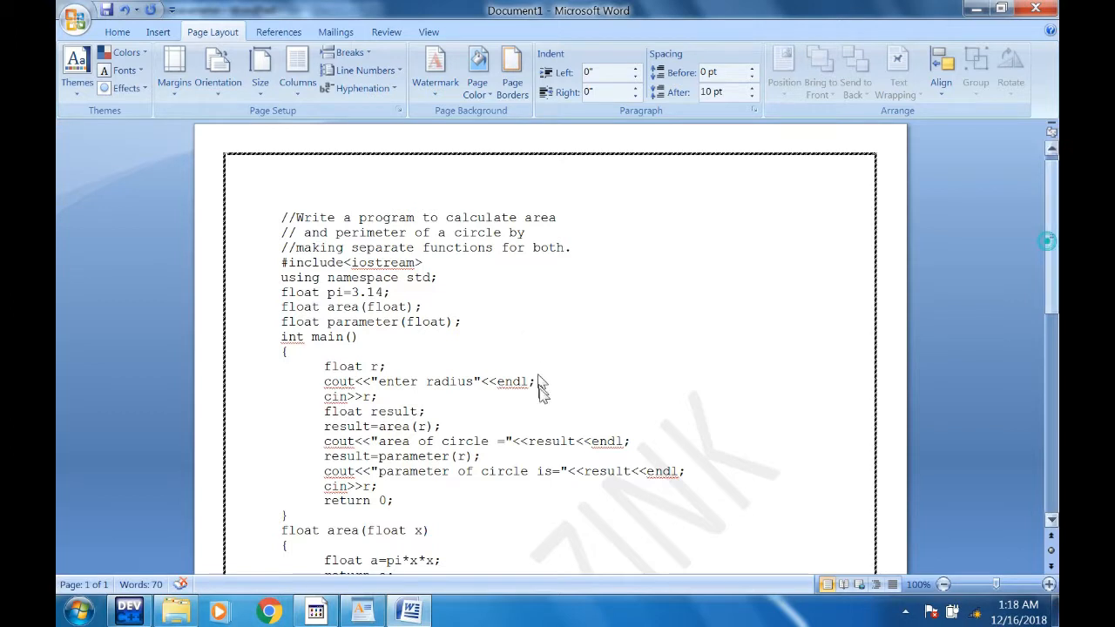
scroll(541, 409, down, 7)
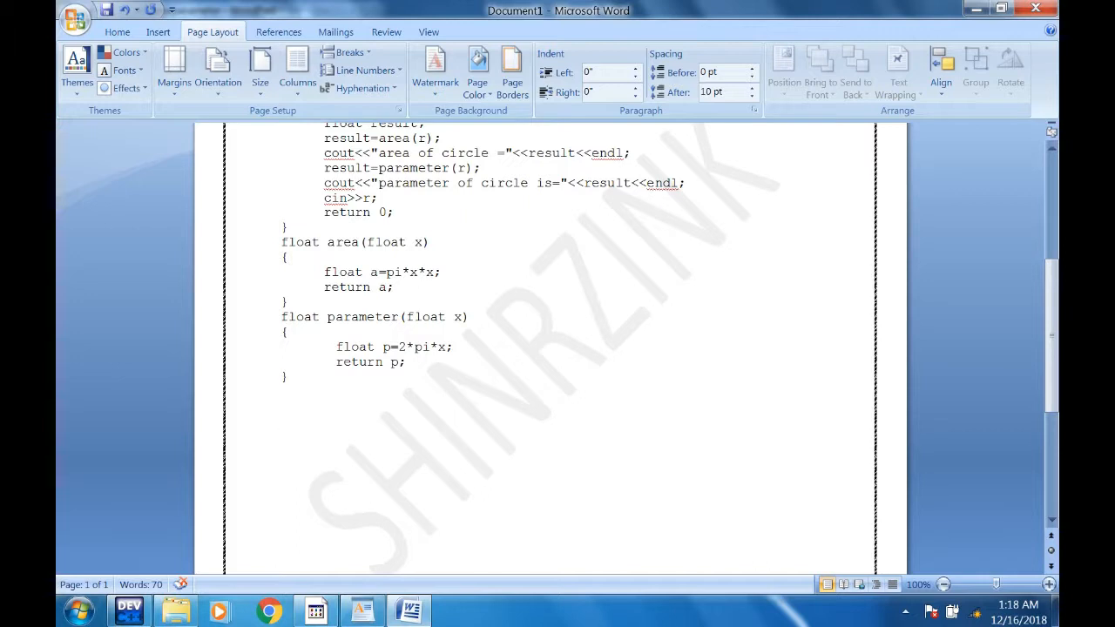
scroll(542, 463, up, 6)
scroll(540, 296, up, 1)
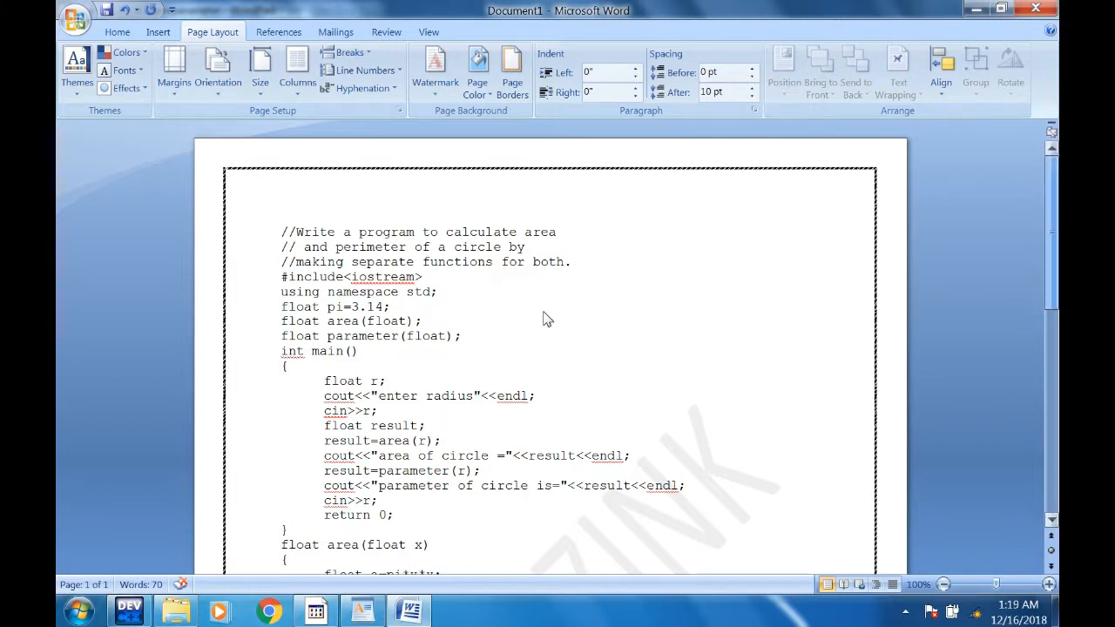
Insert the built-in Austere (Odd Page) header into the document.
scroll(547, 324, down, 1)
scroll(550, 406, down, 8)
scroll(538, 531, up, 10)
scroll(544, 332, up, 2)
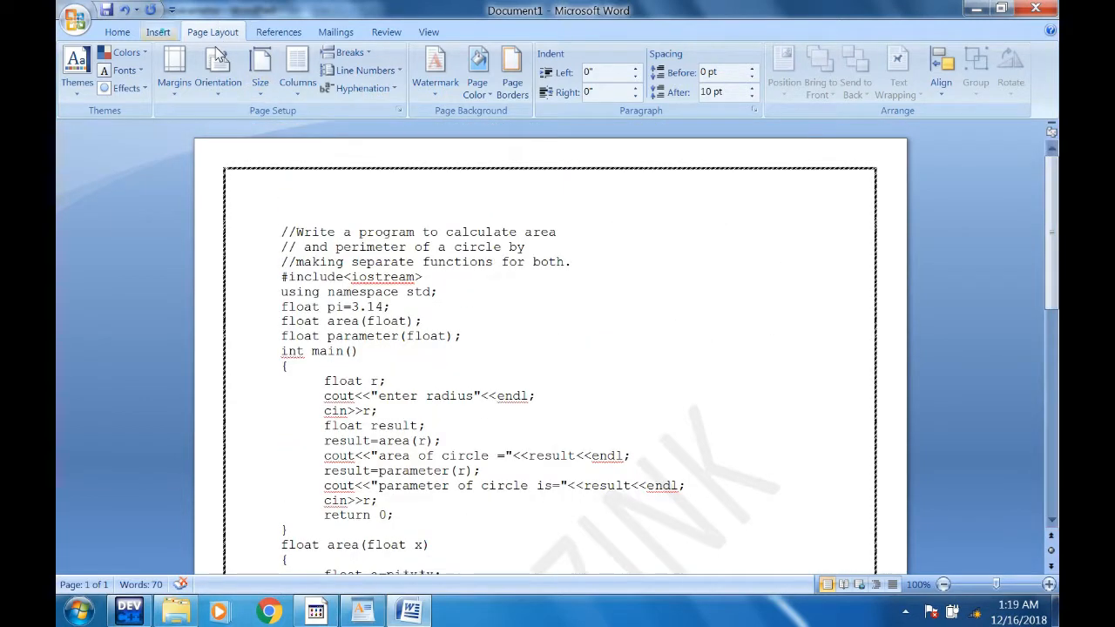
click(158, 31)
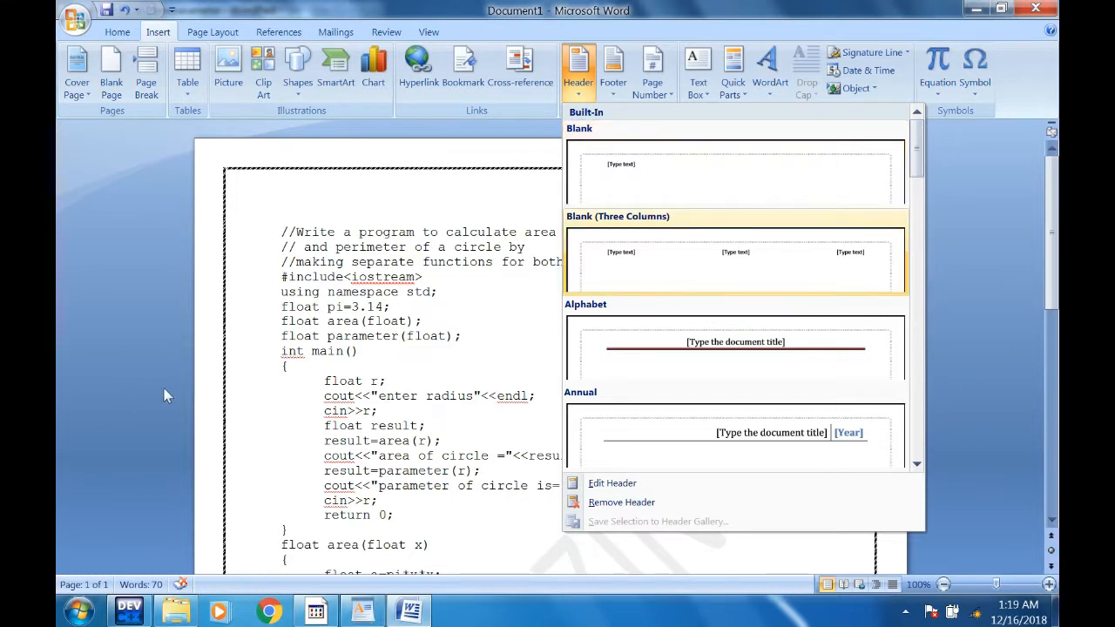
key(Down)
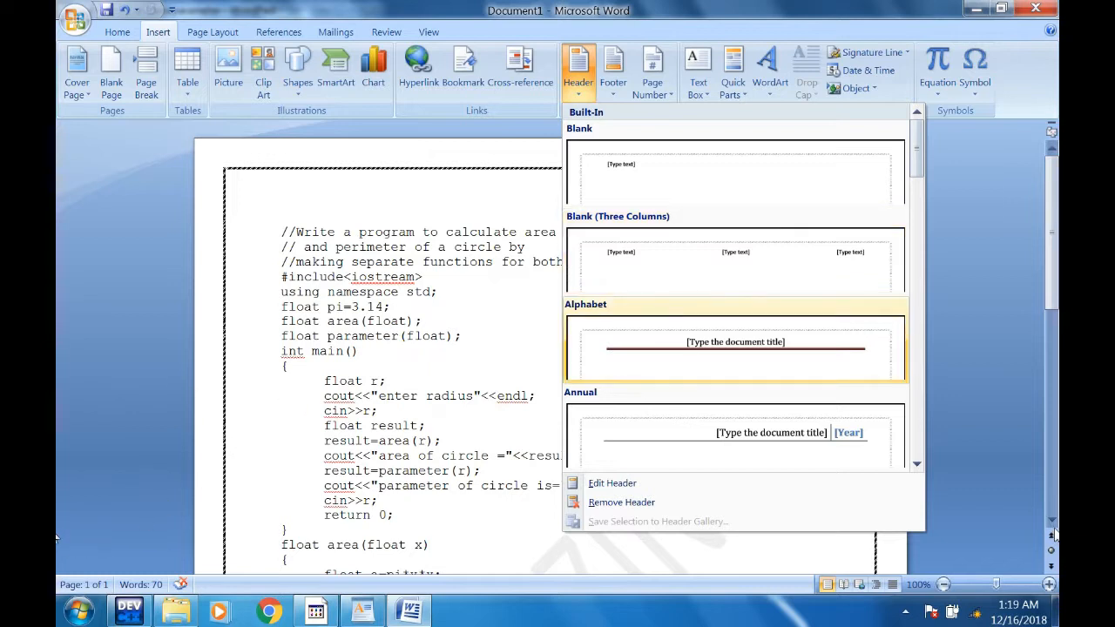
key(Down)
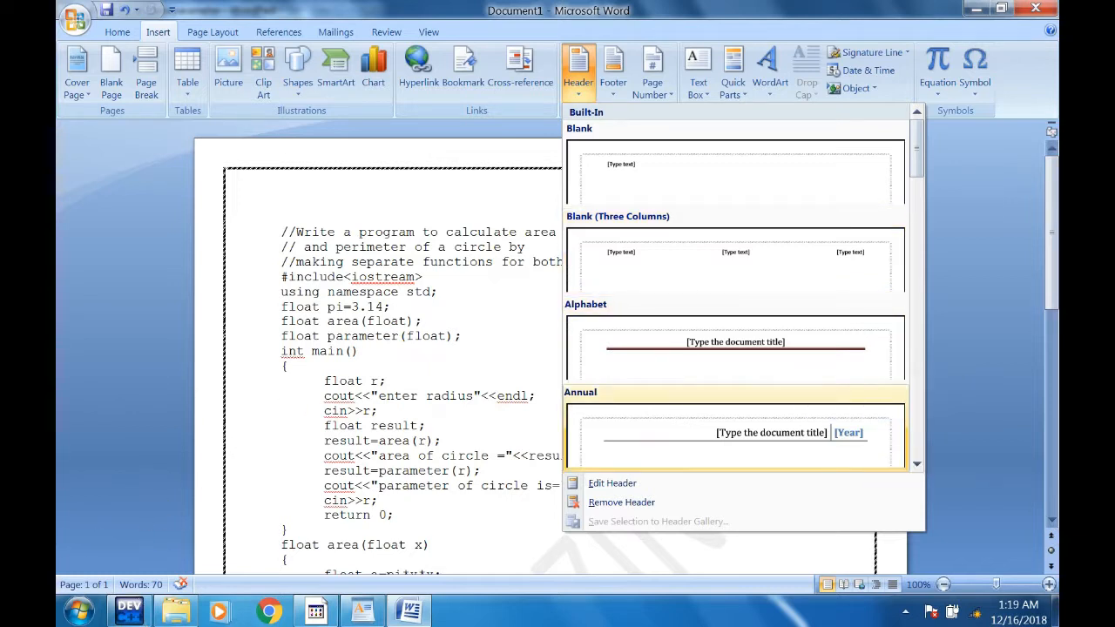
click(917, 465)
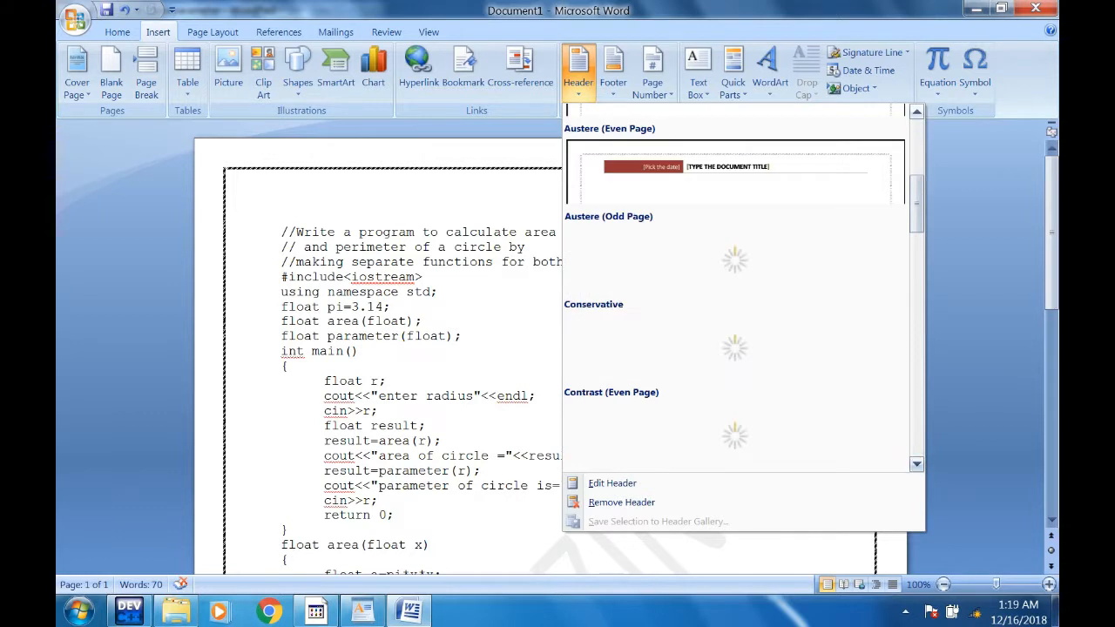
key(Up)
key(Up)
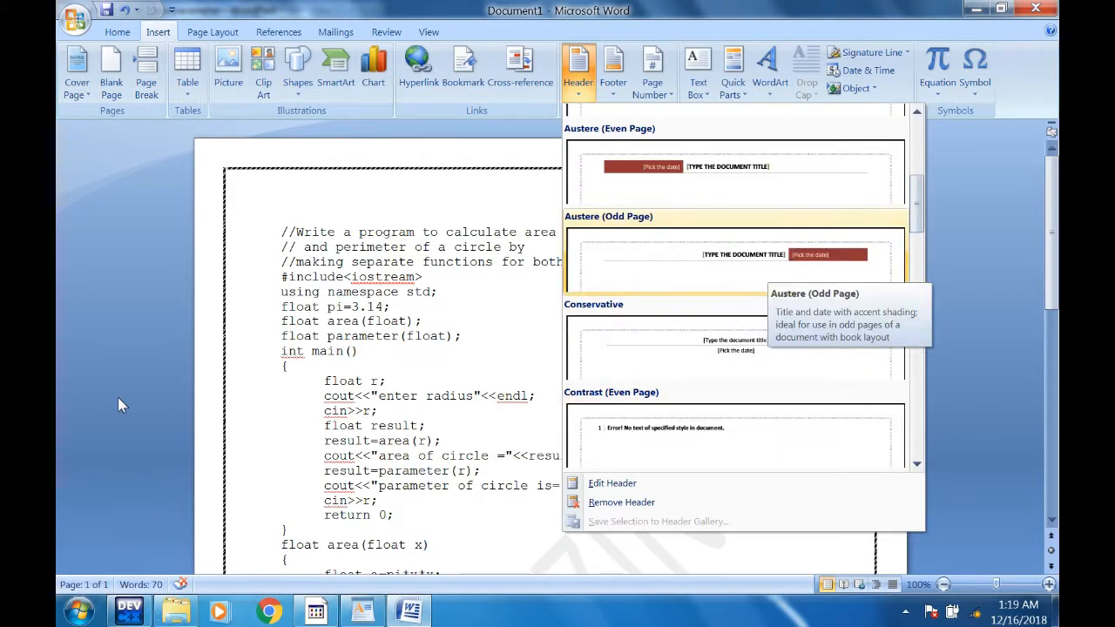
key(Return)
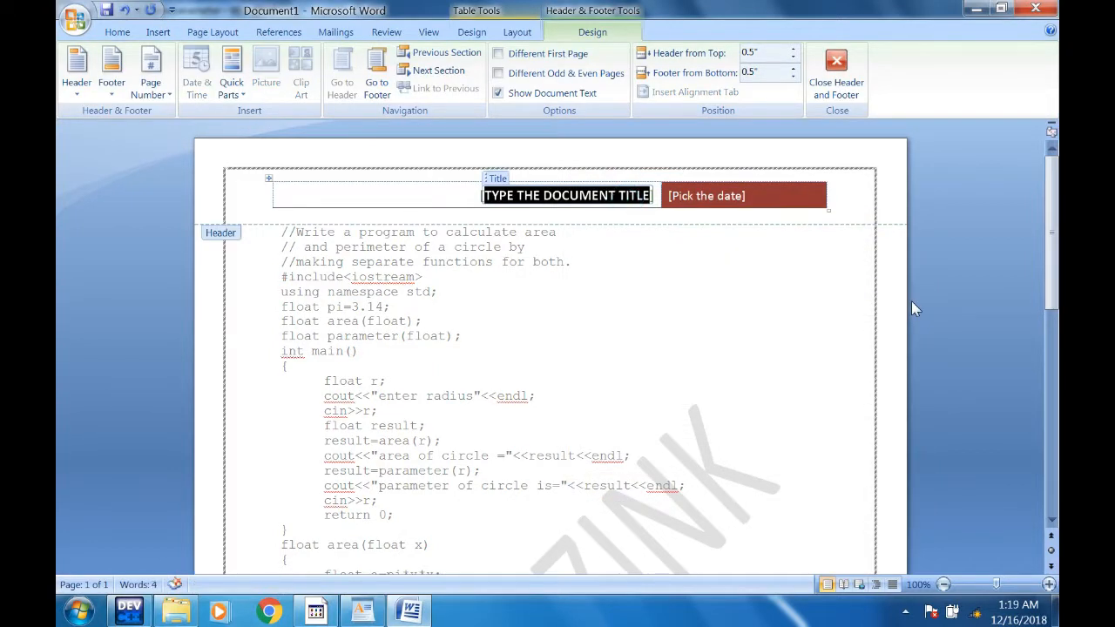
Set the header title to "FOP LAB N0-01" and its date to December 16, 2018, and return to the document body.
key(BackSpace)
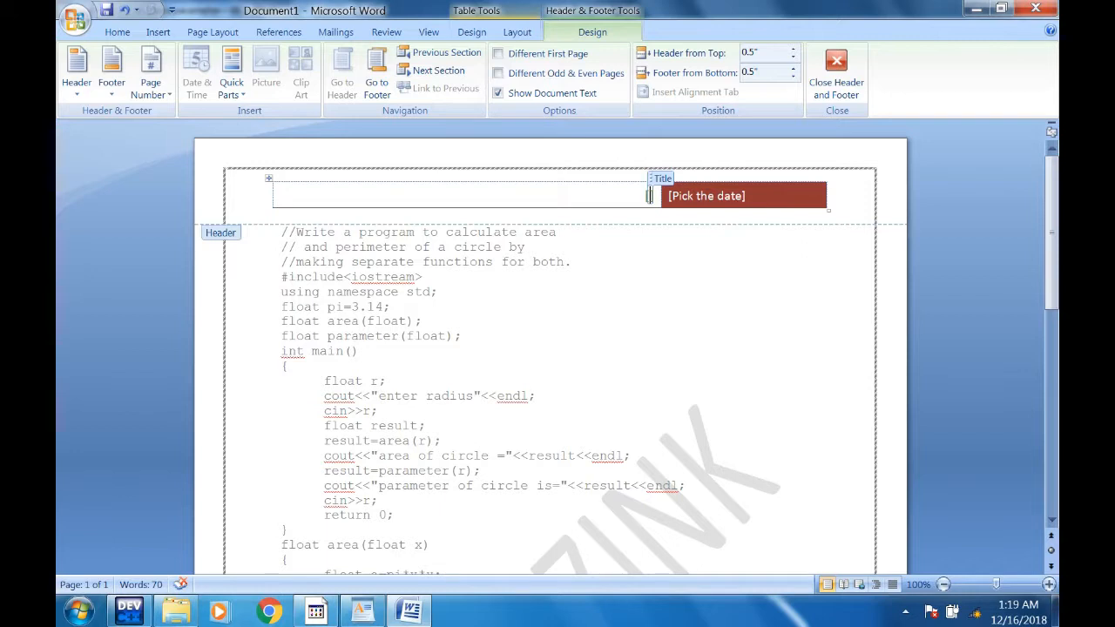
text(FOP LAB N0-01)
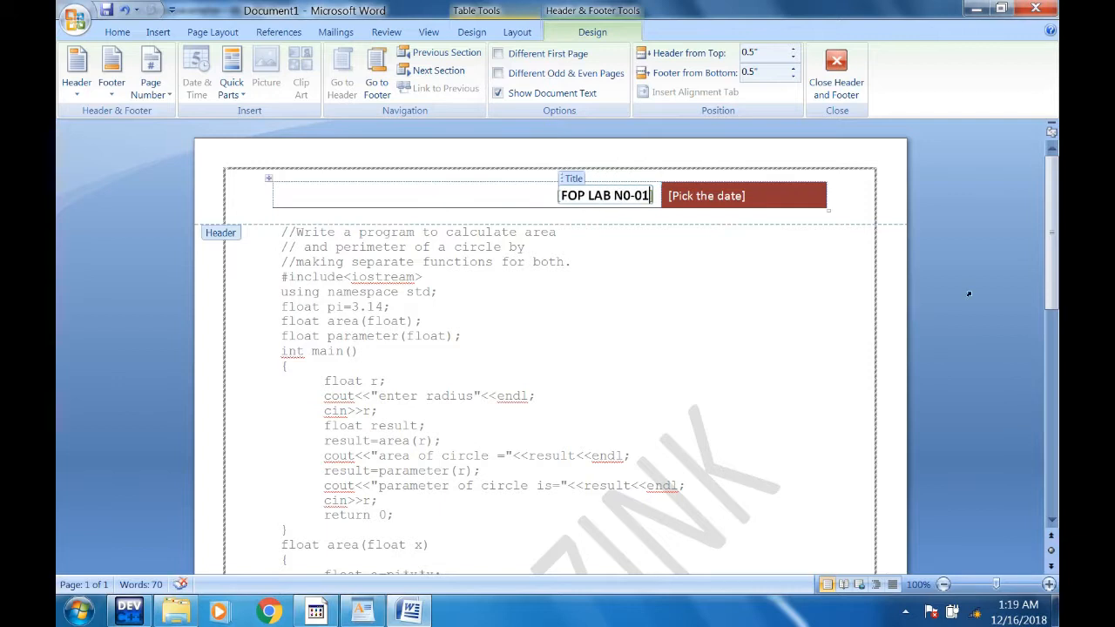
key(Tab)
key(alt+Down)
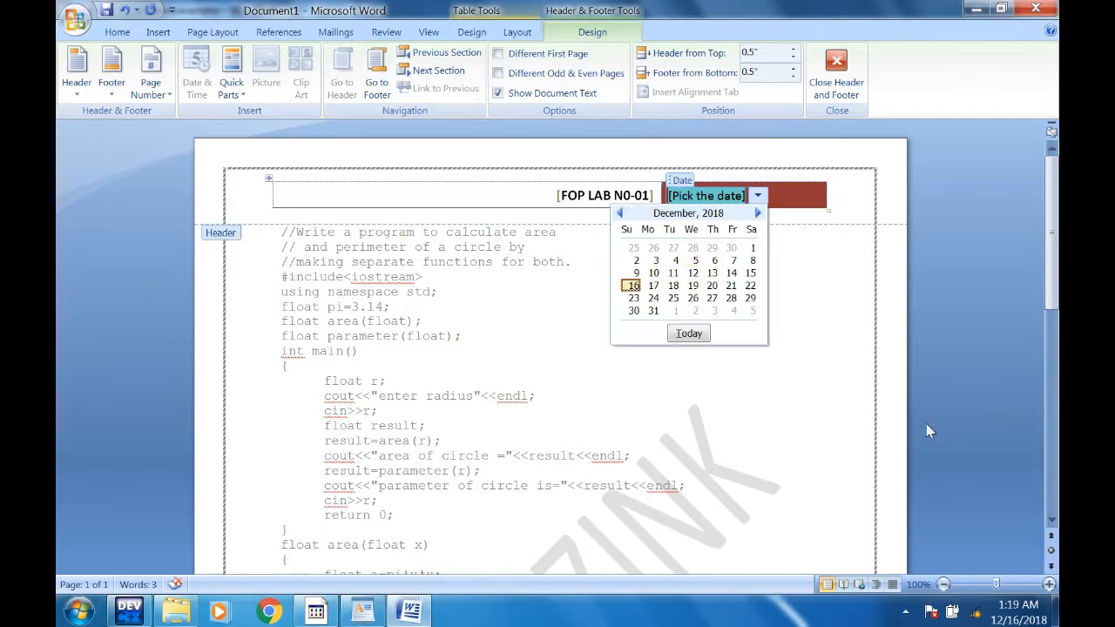
key(Return)
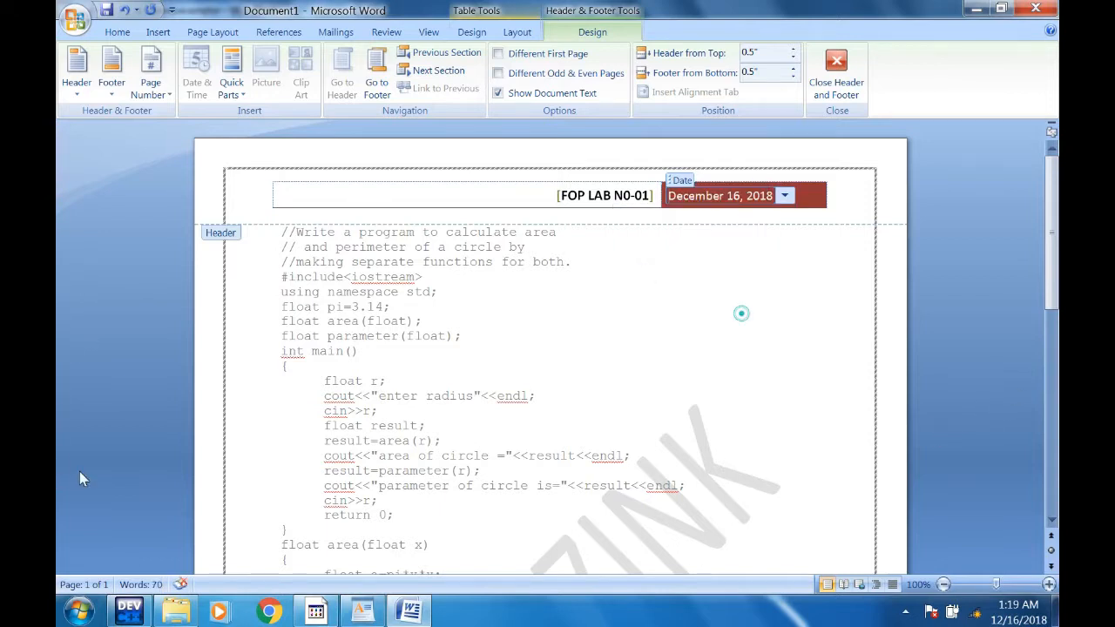
double_click(725, 314)
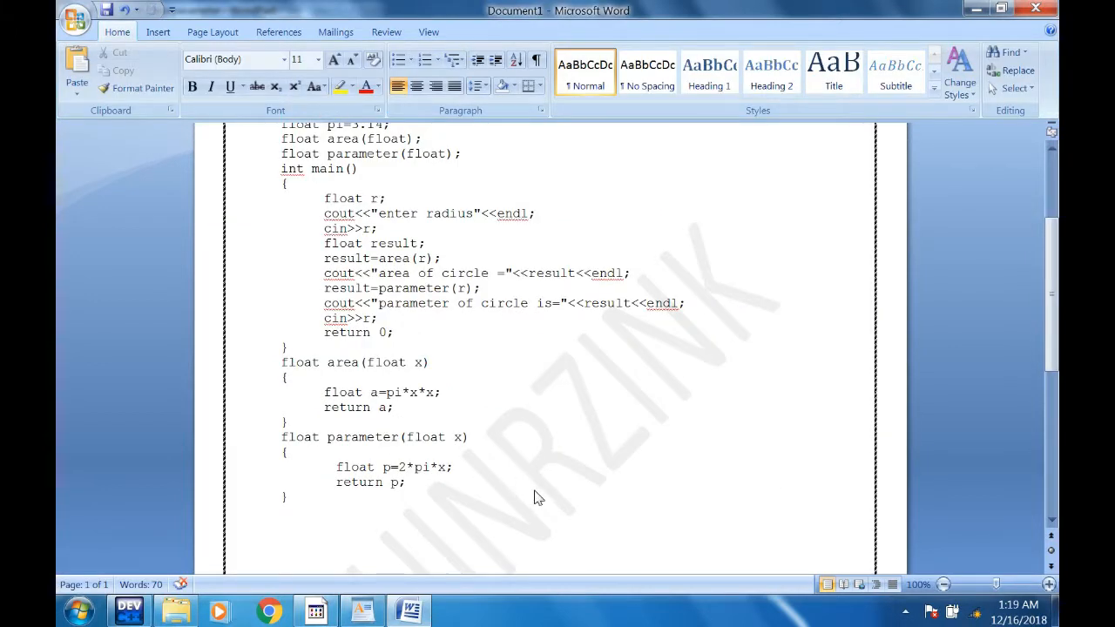
Insert the built-in Alphabet footer, replace its placeholder text with "GOOD LUCK", and return to the document body.
scroll(527, 349, up, 4)
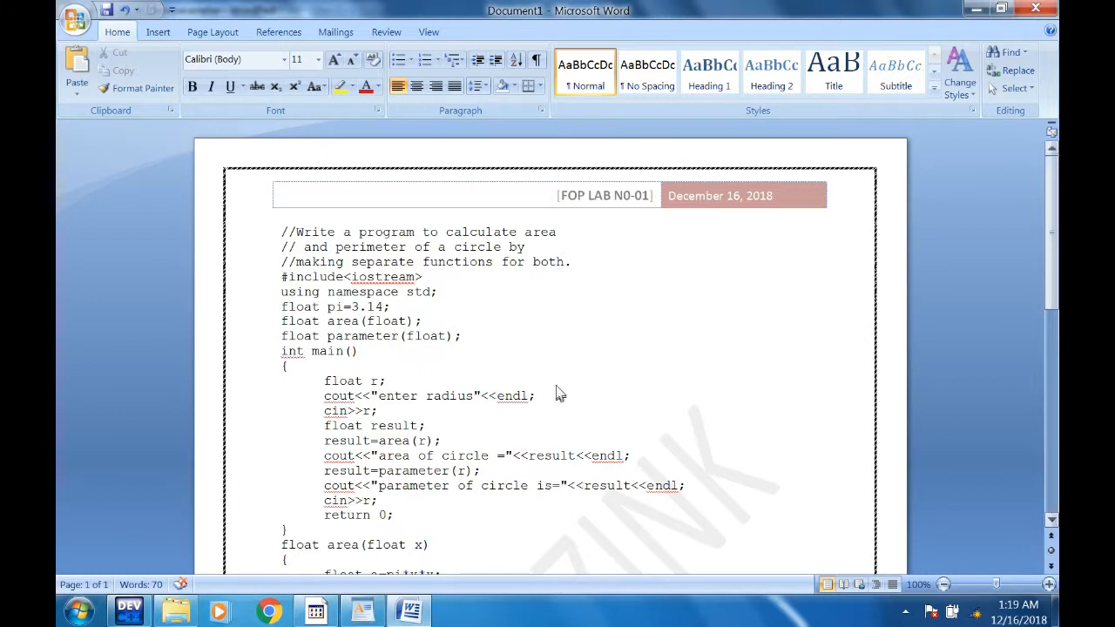
scroll(542, 453, down, 2)
scroll(542, 453, up, 2)
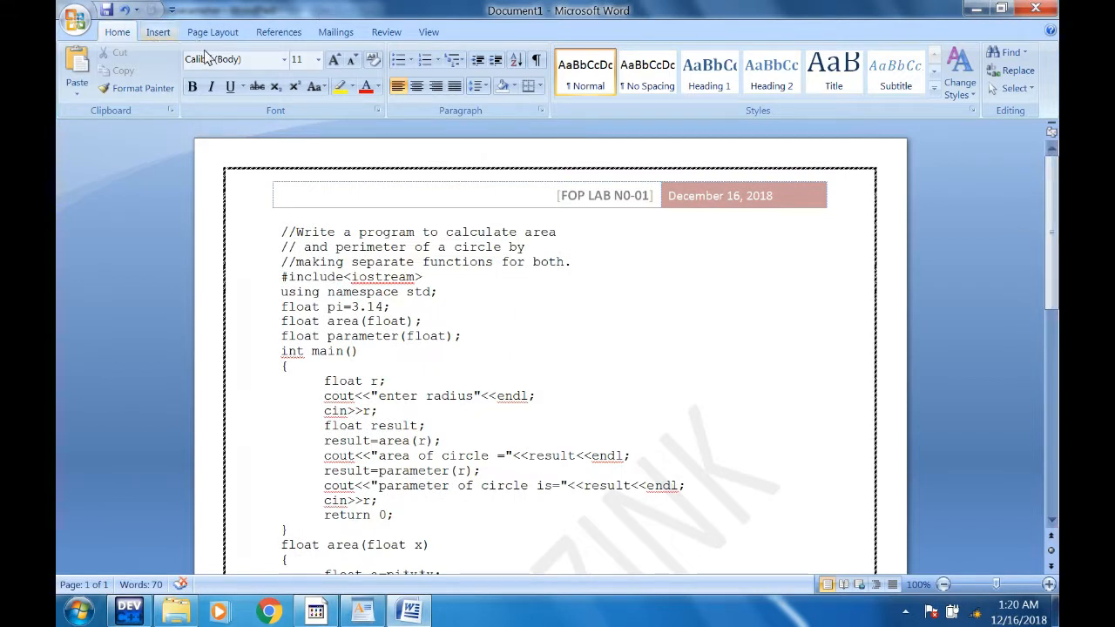
click(158, 32)
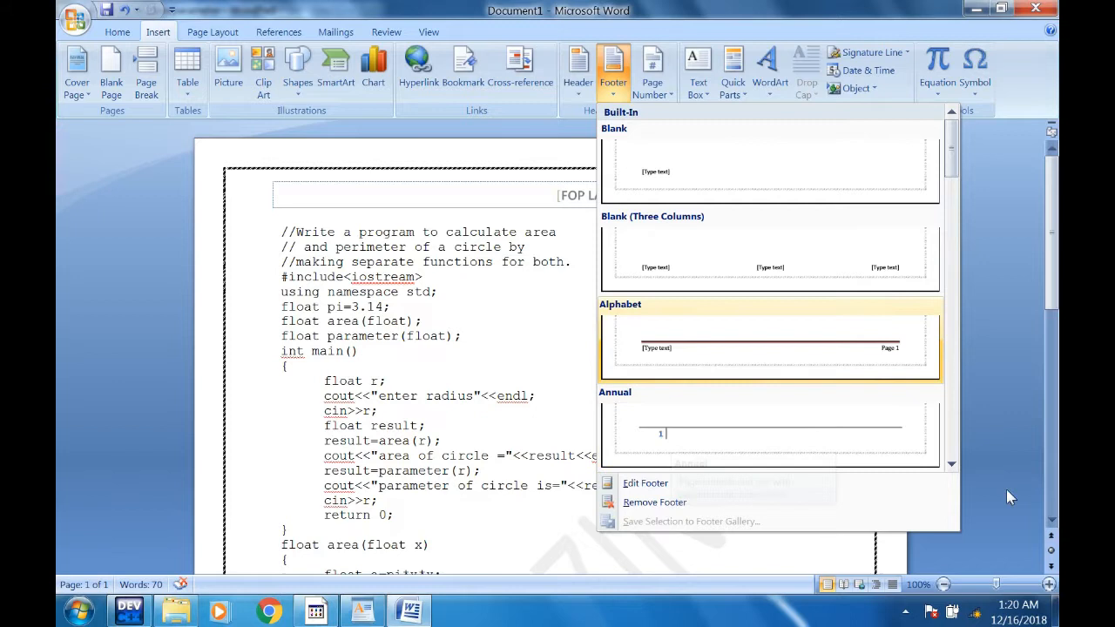
click(689, 327)
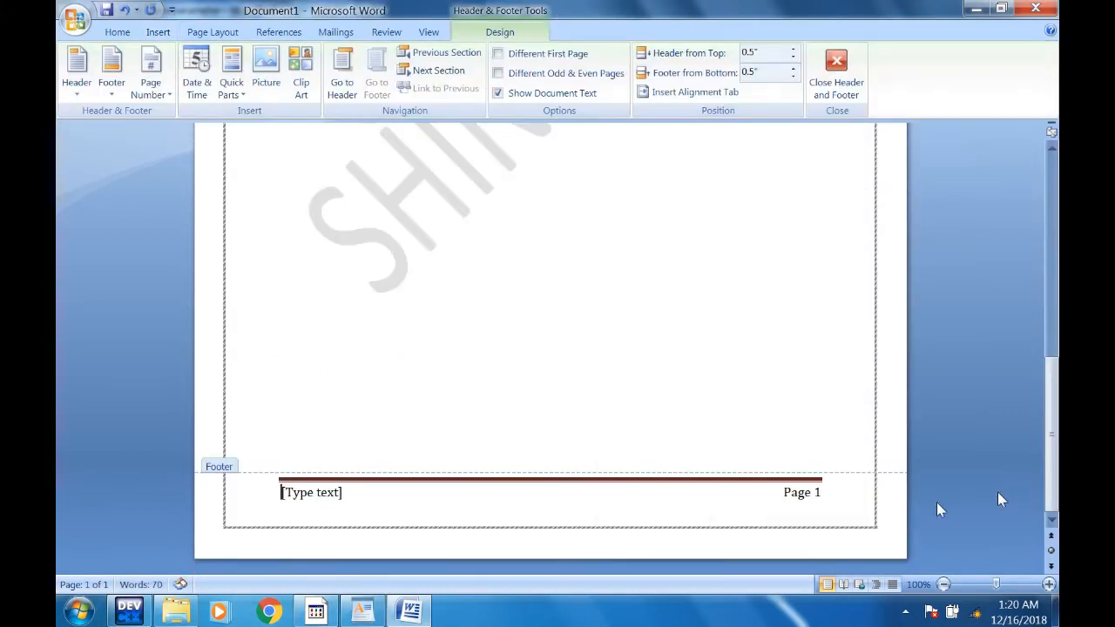
click(335, 494)
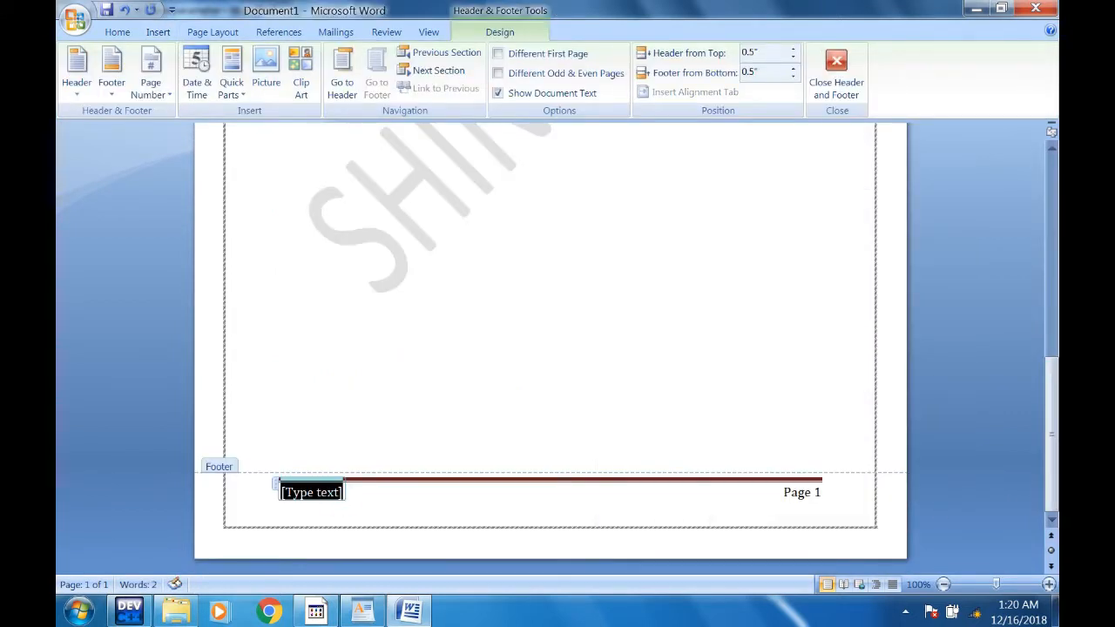
key(Delete)
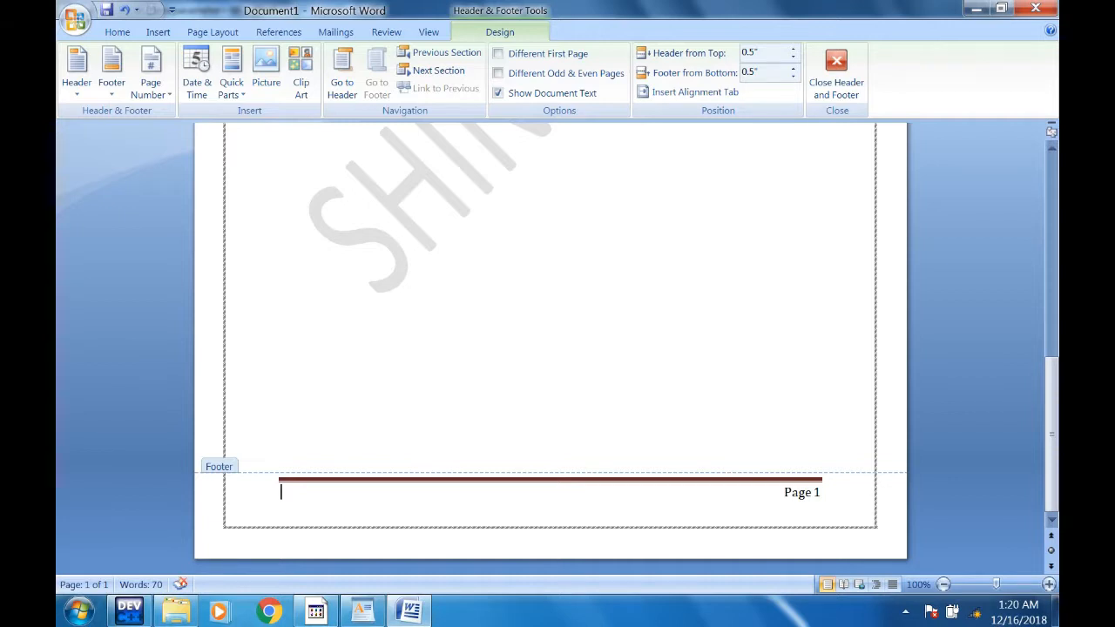
text(GOOD LUCK)
double_click(670, 321)
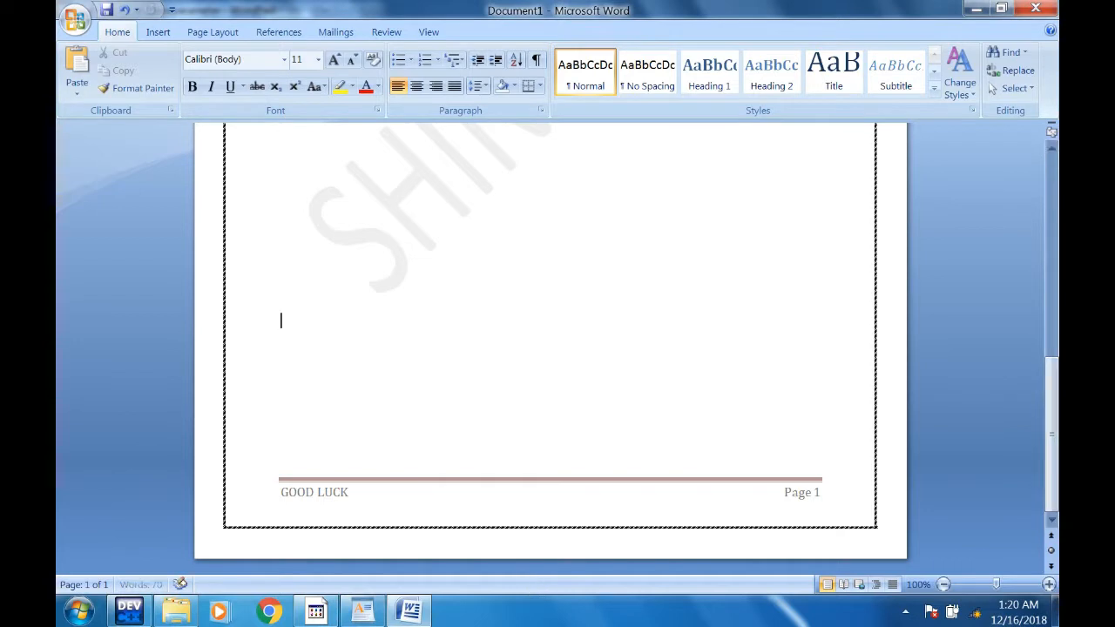
Insert a page break below the code on page 1 and review the header, footer, border and watermark across both pages.
key(ctrl+Return)
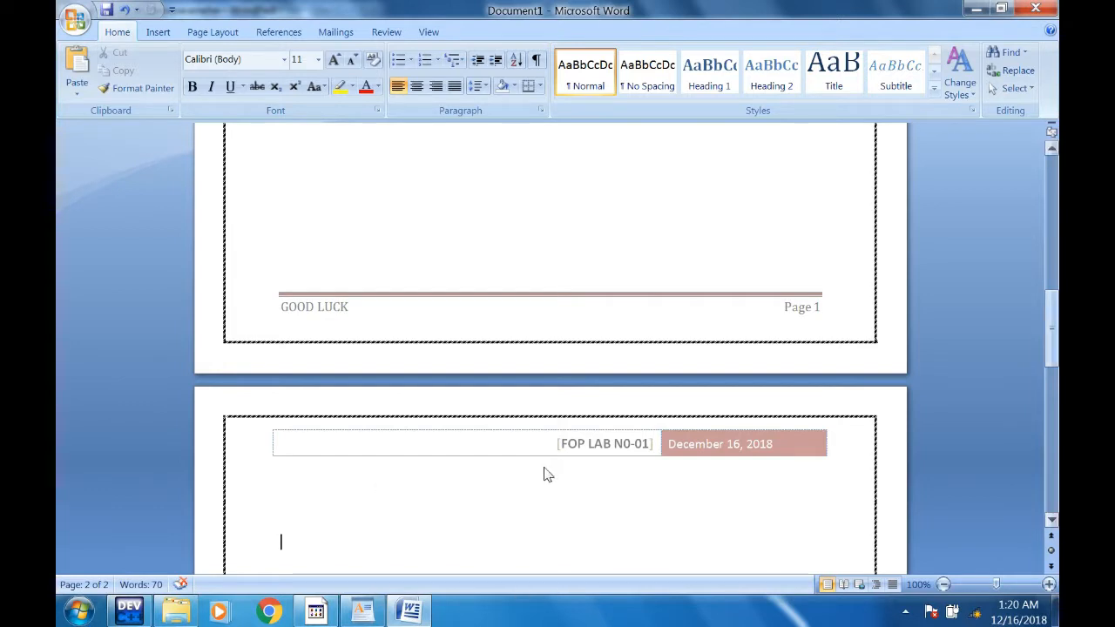
scroll(541, 557, down, 7)
scroll(549, 348, down, 4)
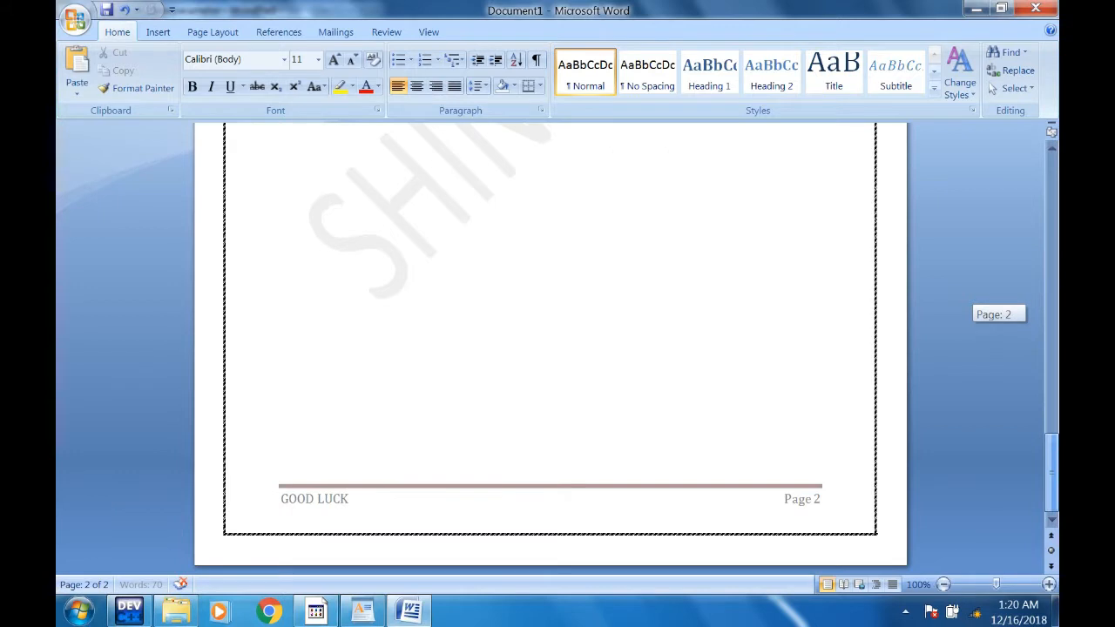
scroll(508, 518, up, 18)
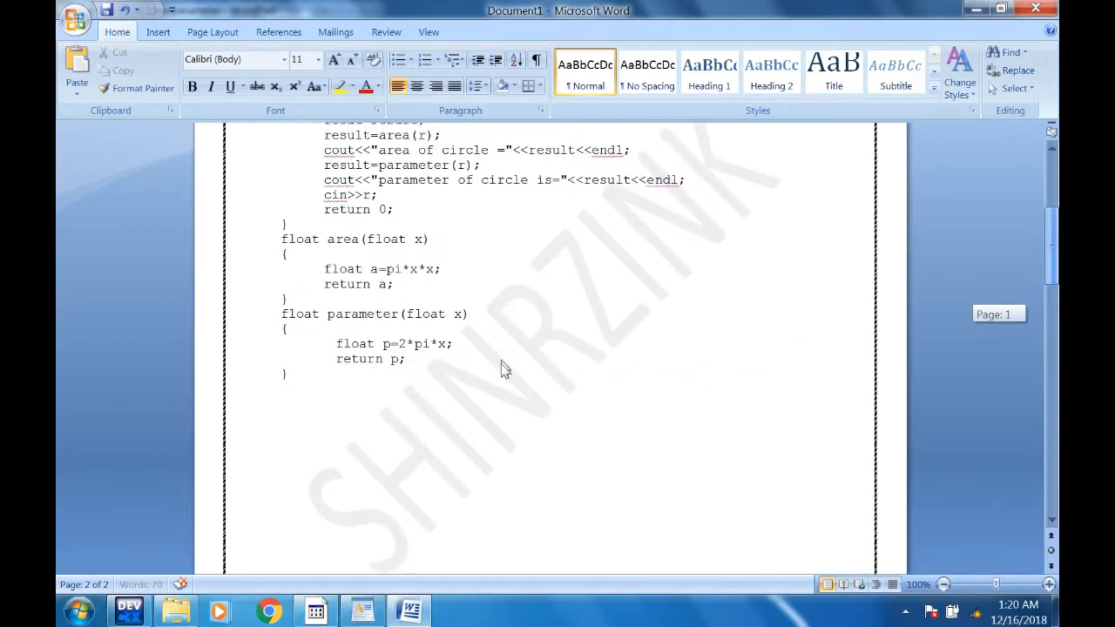
scroll(501, 369, up, 6)
scroll(504, 335, down, 1)
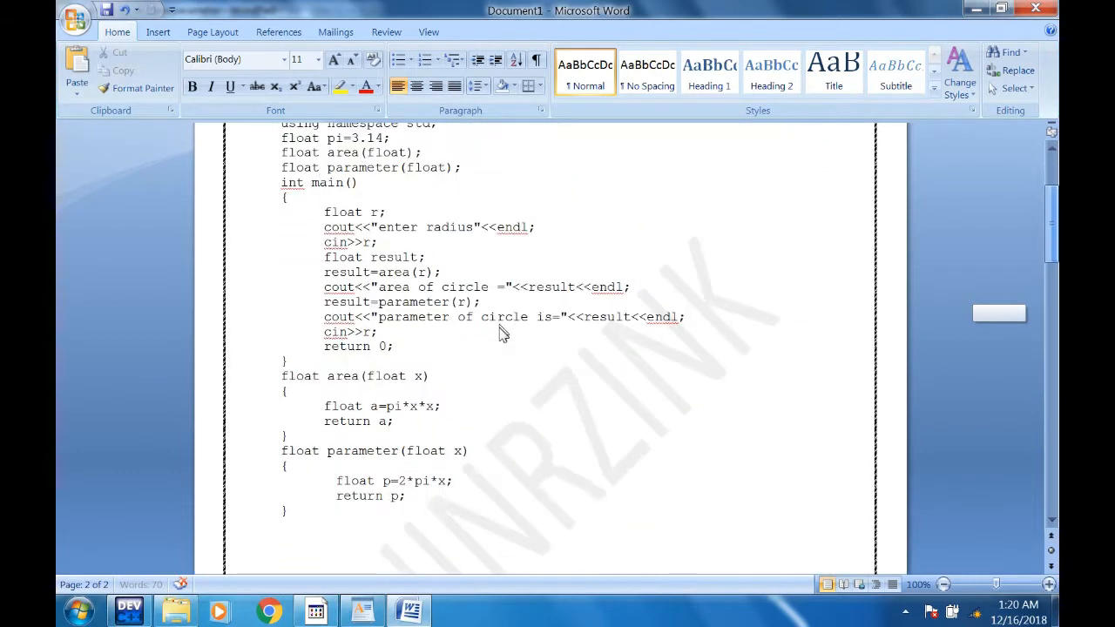
scroll(503, 348, down, 5)
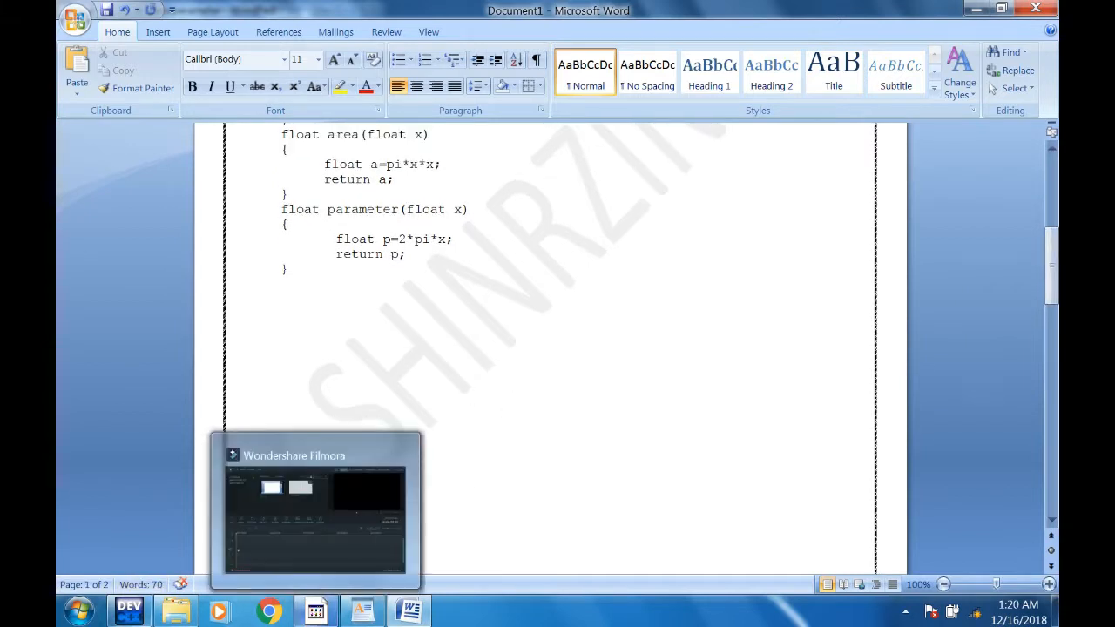
Switch to Dev-C++, dismiss the Open dialog, compile and run areaparameter.cpp, and enter 5 as the radius.
mouse_move(129, 612)
click(140, 540)
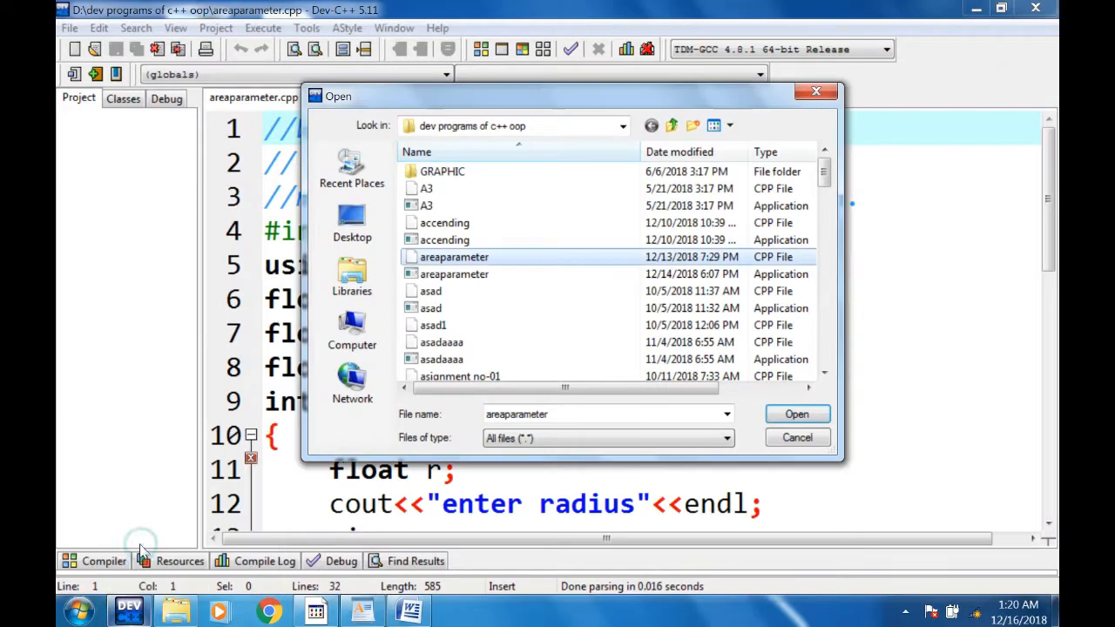
click(817, 90)
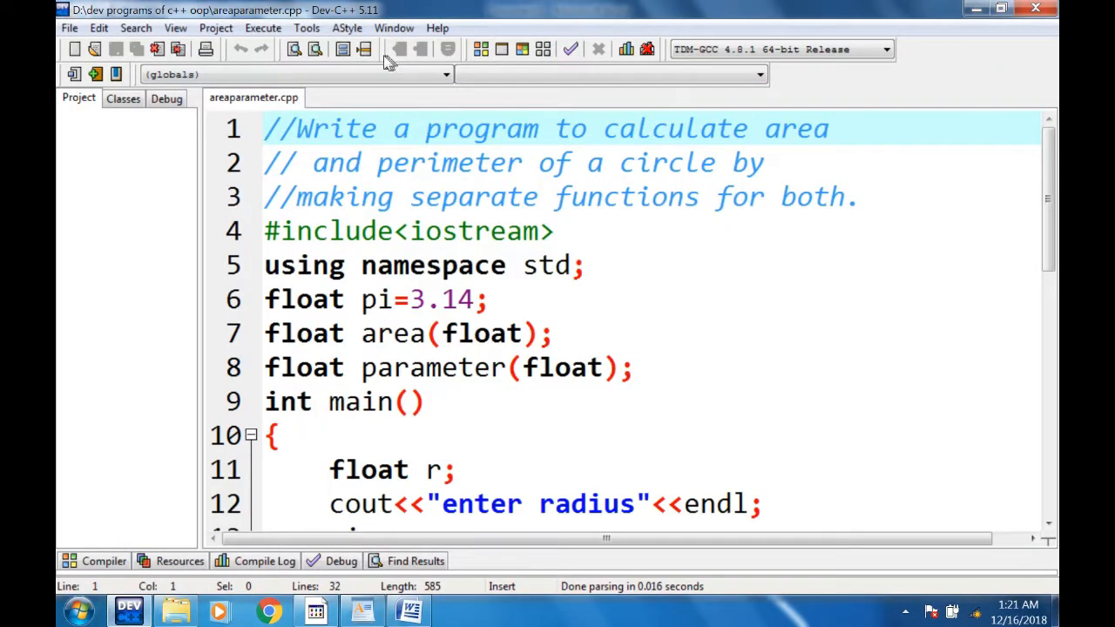
click(523, 50)
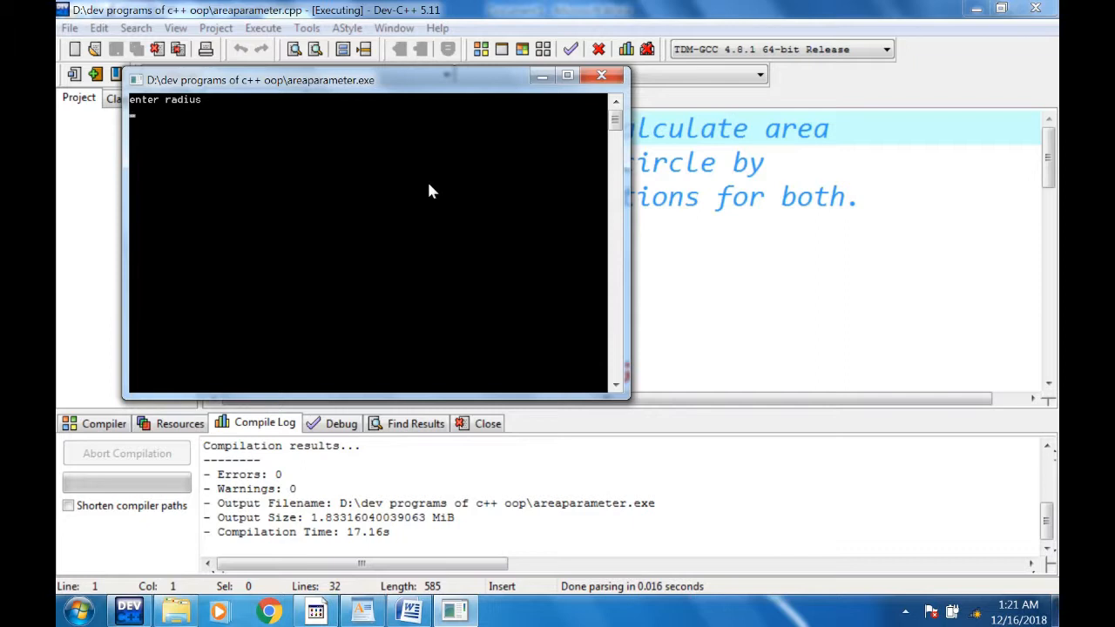
key(Return)
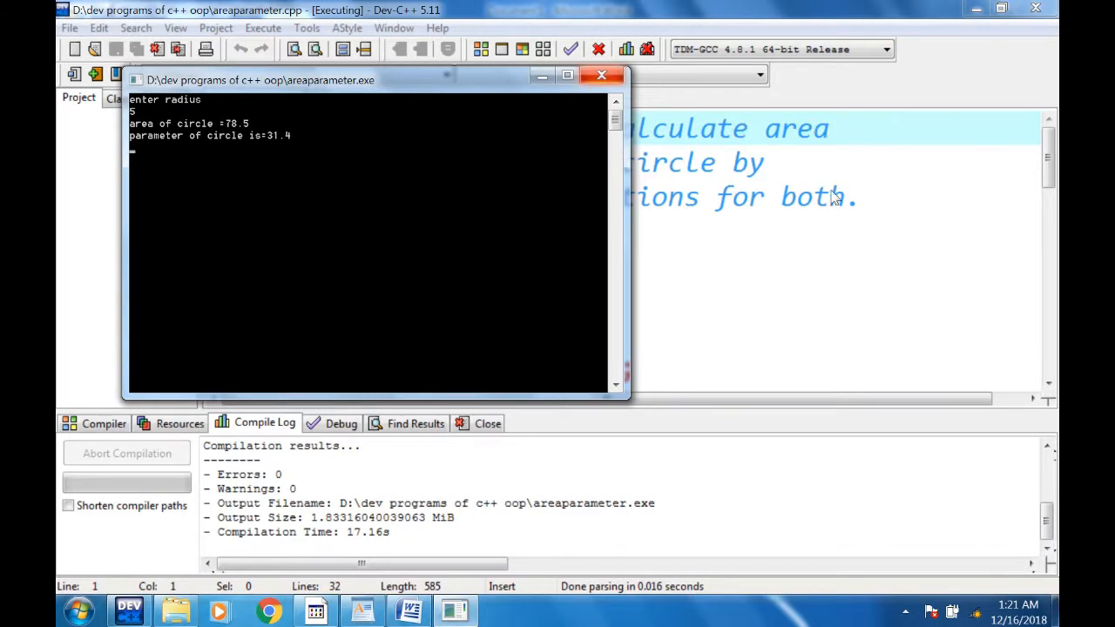
Return to the Word document and paste a screenshot of the running program below the code's final closing brace.
mouse_move(409, 610)
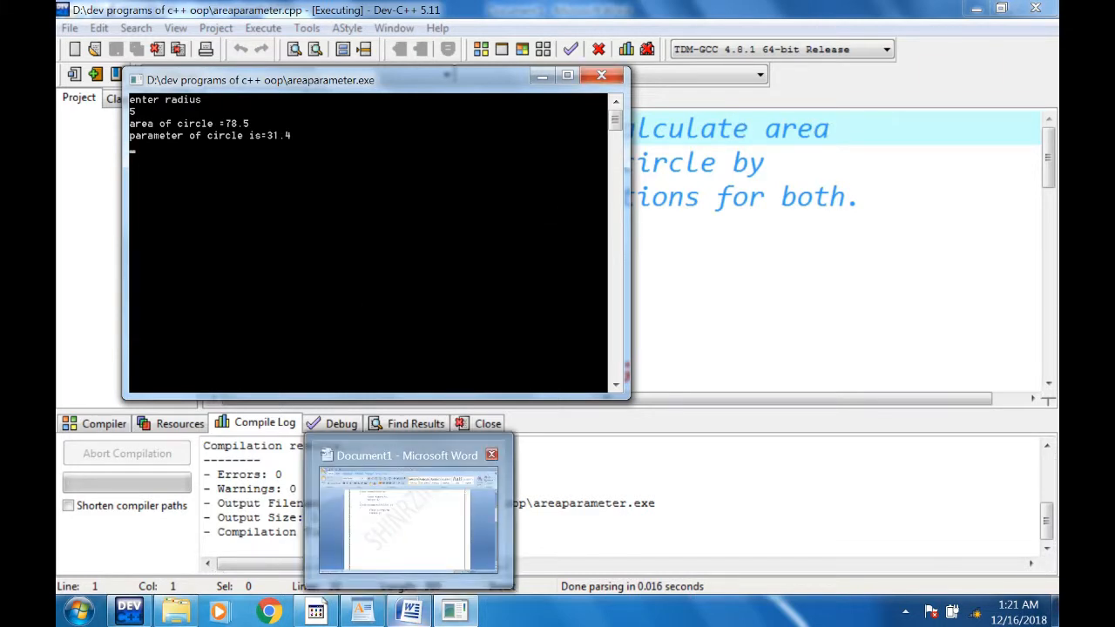
click(406, 545)
click(307, 317)
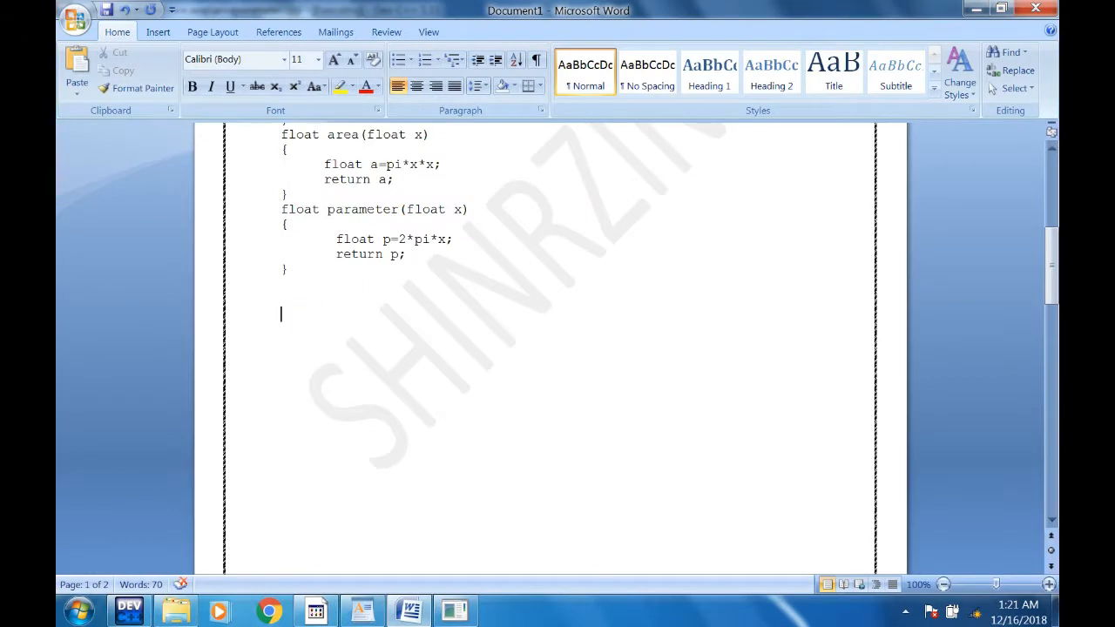
key(ctrl+v)
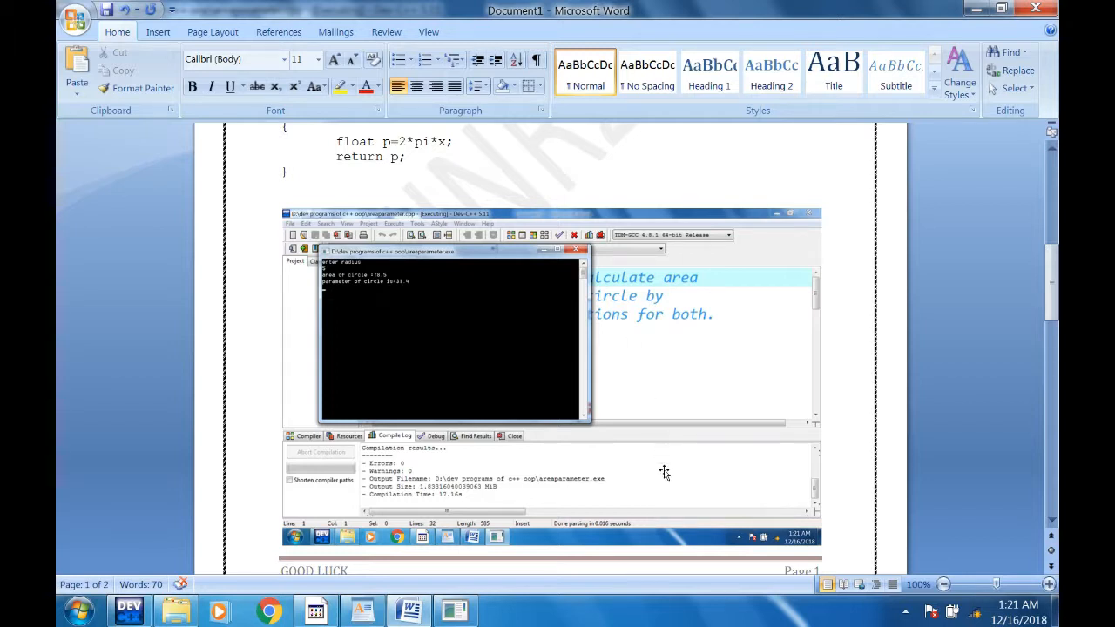
Crop the pasted screenshot on all four sides down to the console output text, about 1.3" wide and 0.44" high.
click(664, 472)
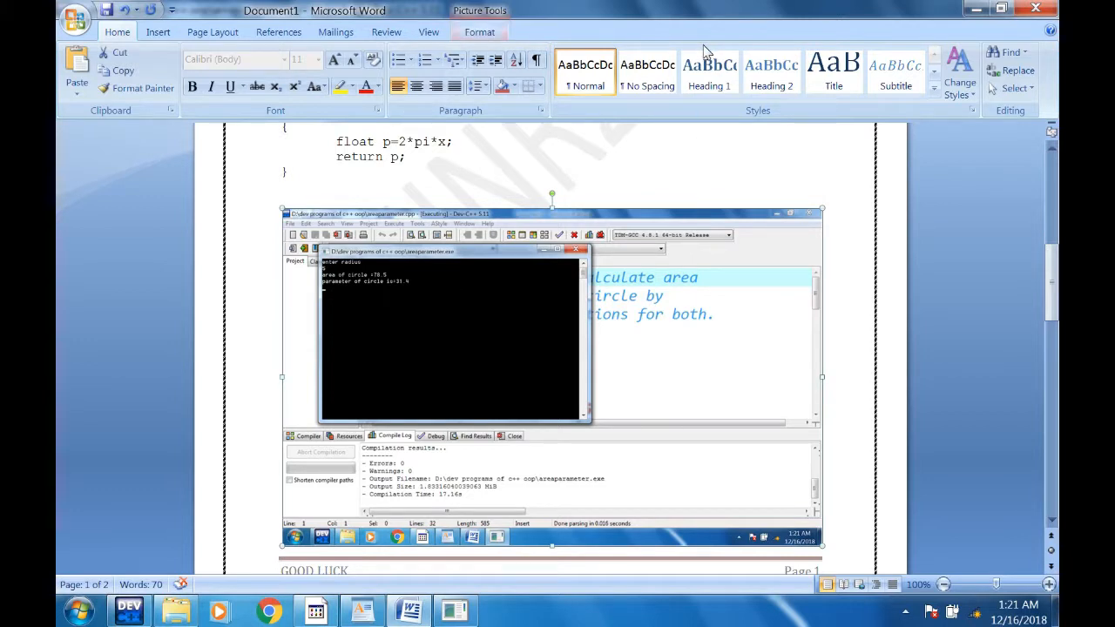
click(481, 31)
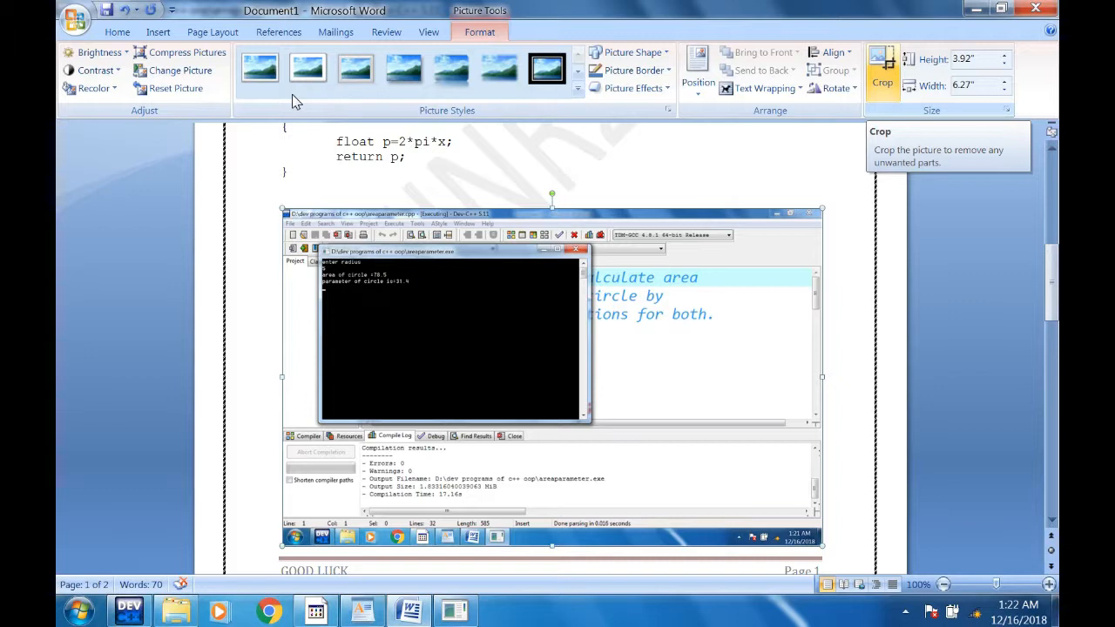
click(882, 70)
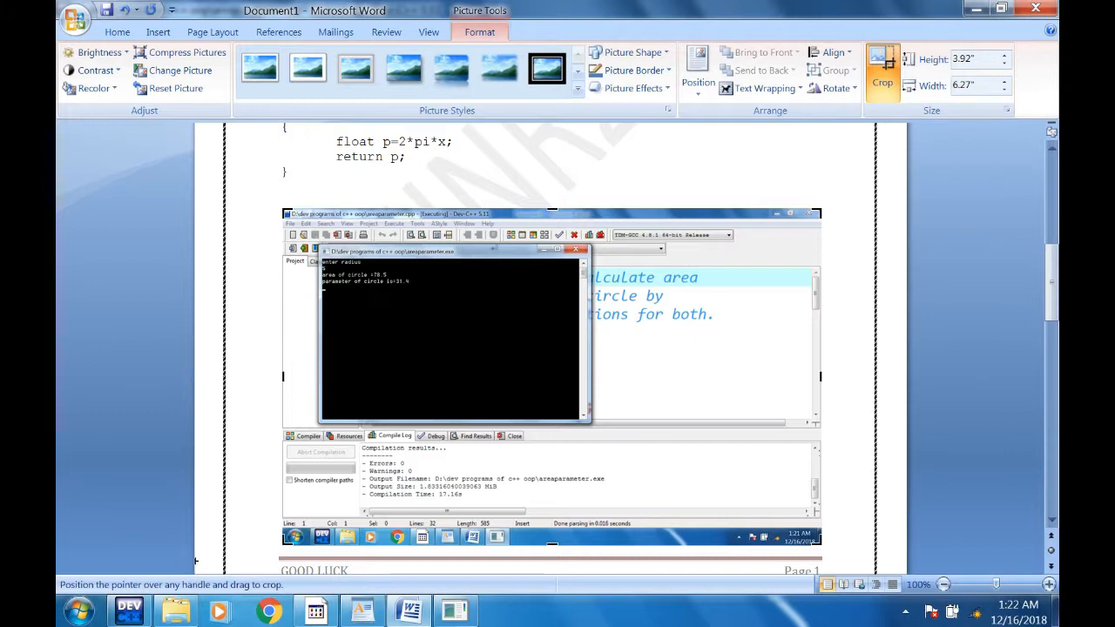
drag(821, 376, 707, 355)
drag(977, 542, 617, 523)
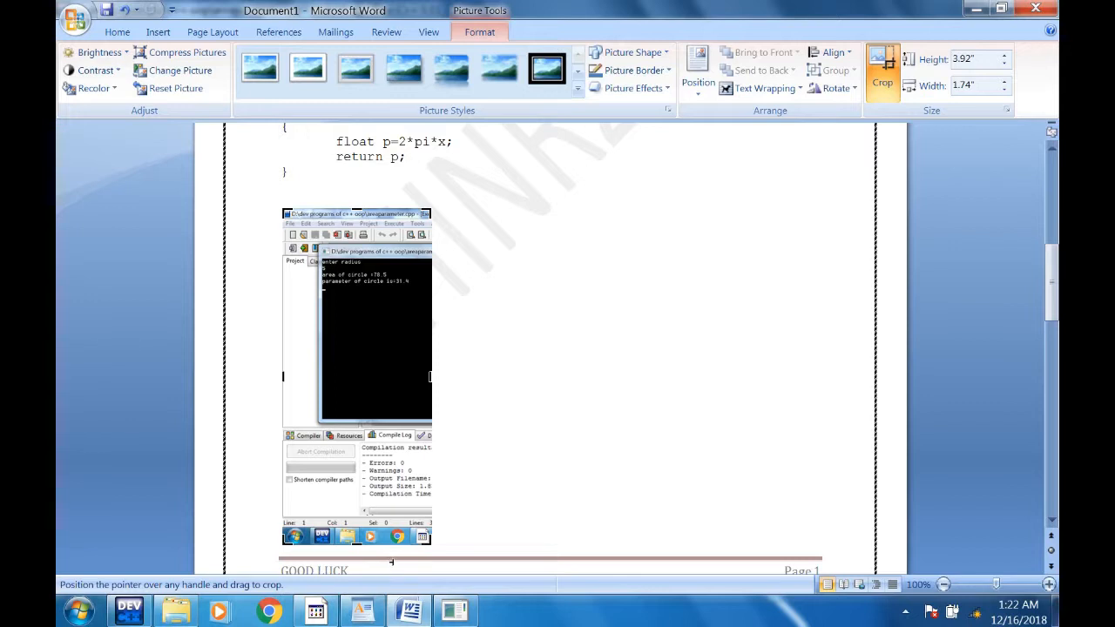
drag(393, 559, 451, 562)
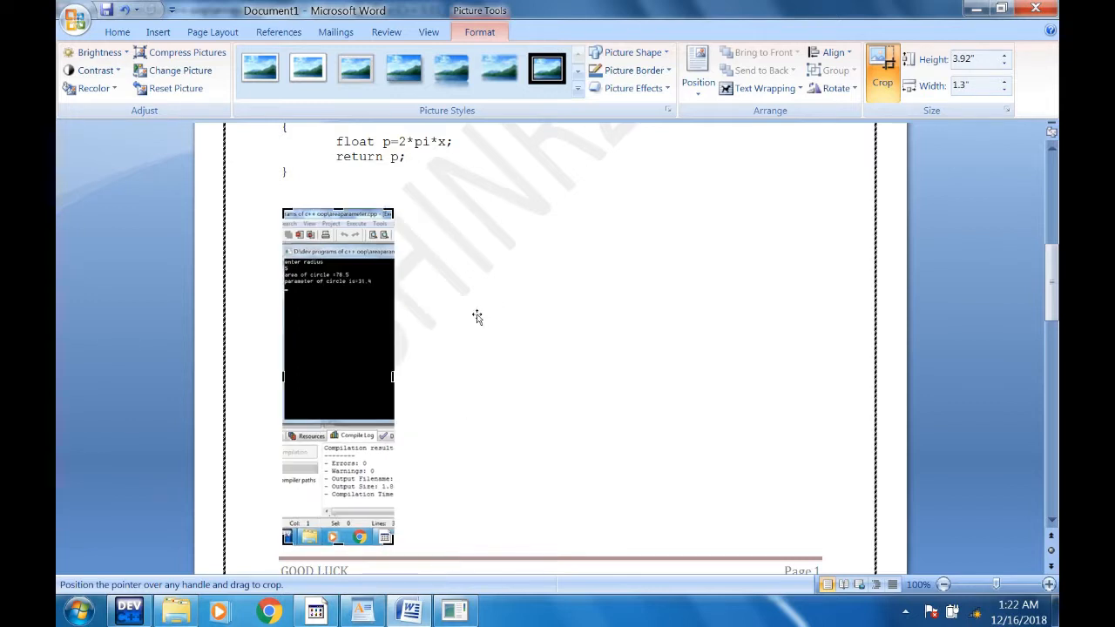
drag(339, 210, 339, 240)
drag(475, 369, 478, 381)
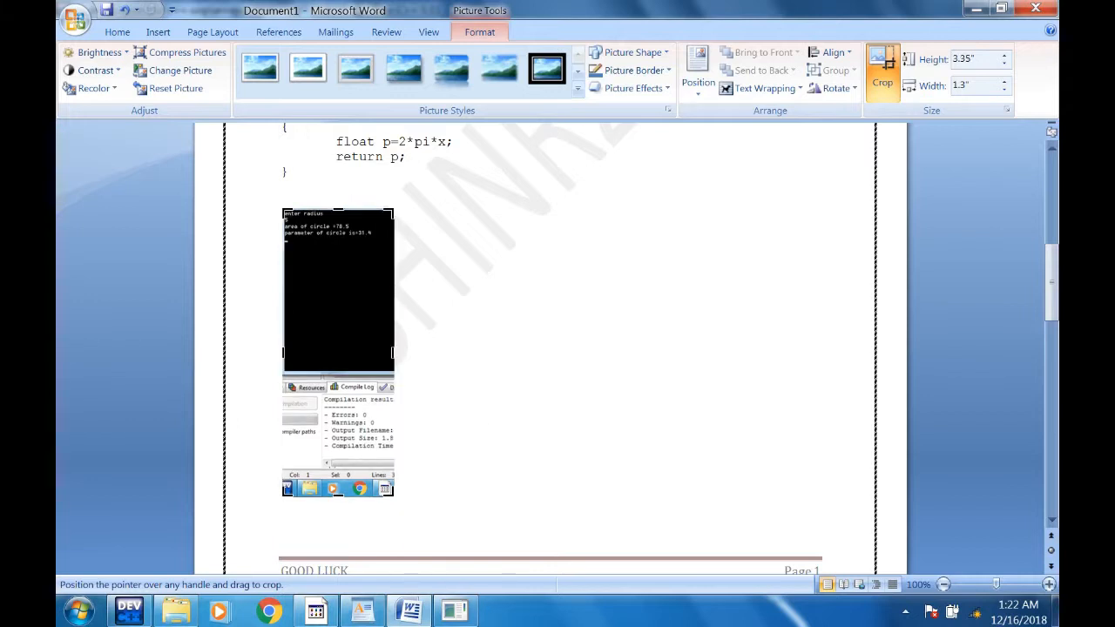
drag(338, 496, 462, 369)
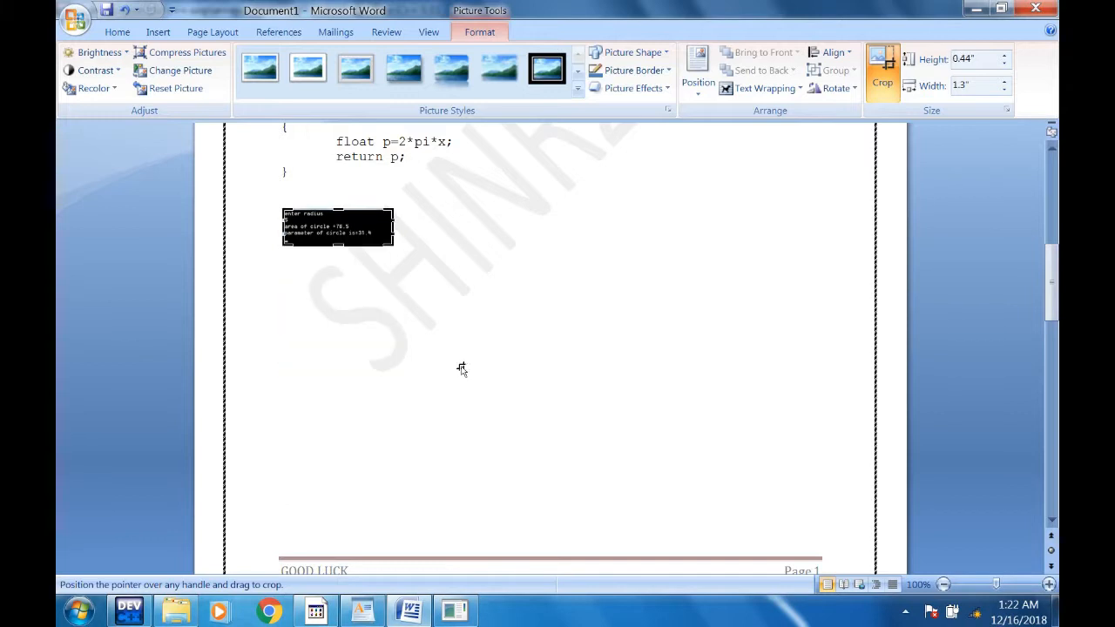
click(523, 414)
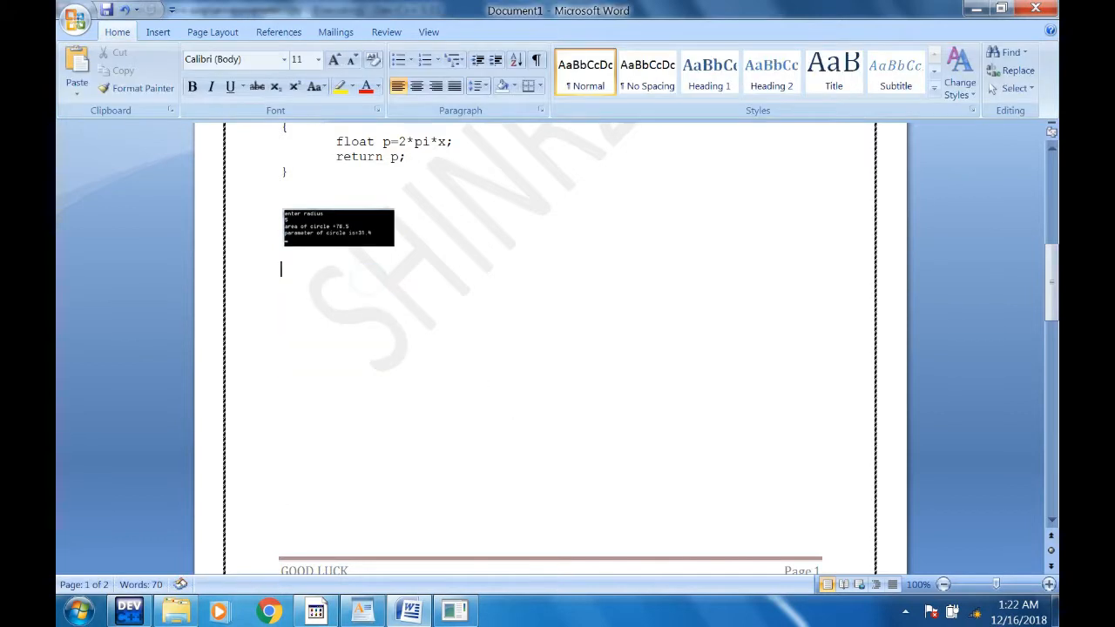
Enlarge the cropped output picture below the code to about 3.59" wide and 1.6" high.
click(527, 359)
drag(552, 364, 744, 466)
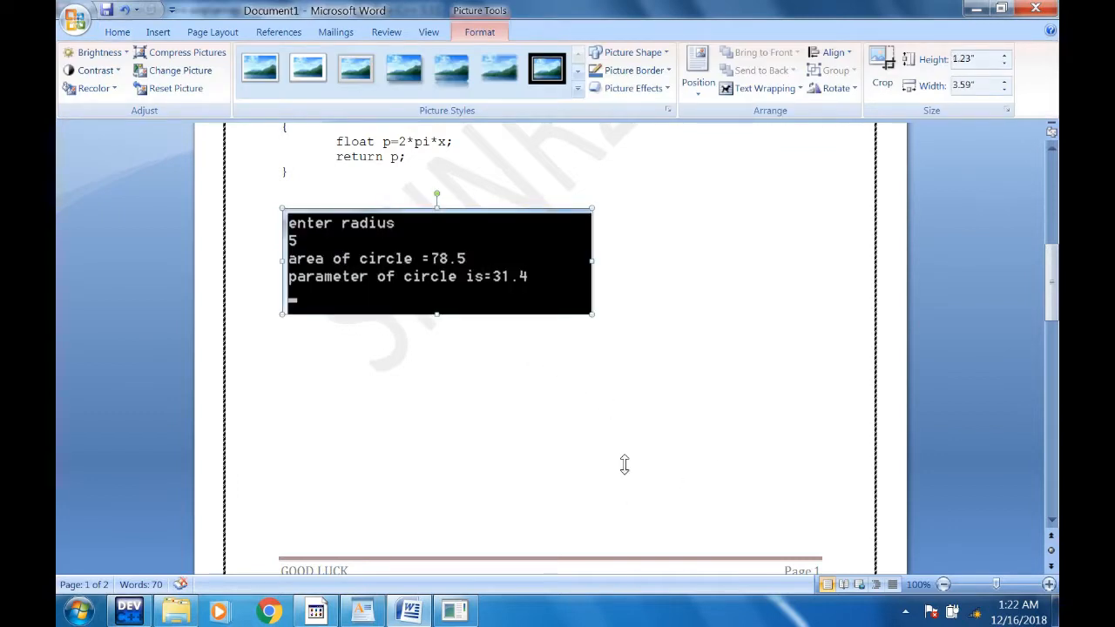
drag(437, 314, 436, 345)
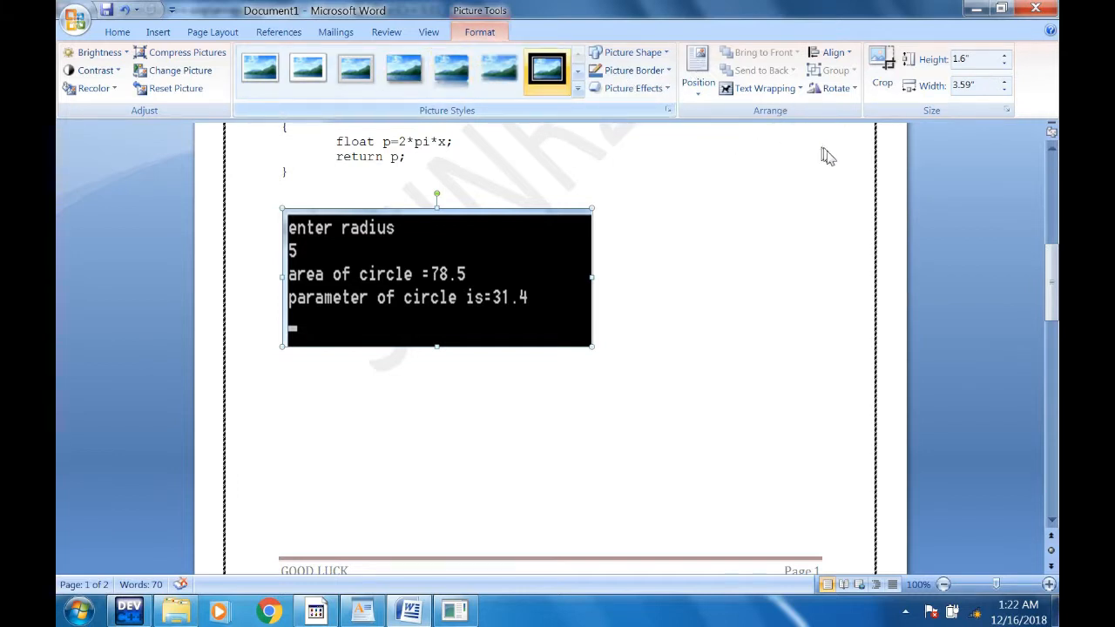
Apply a thick black frame picture style with a thin white inner line to the output picture and review page 1.
click(577, 89)
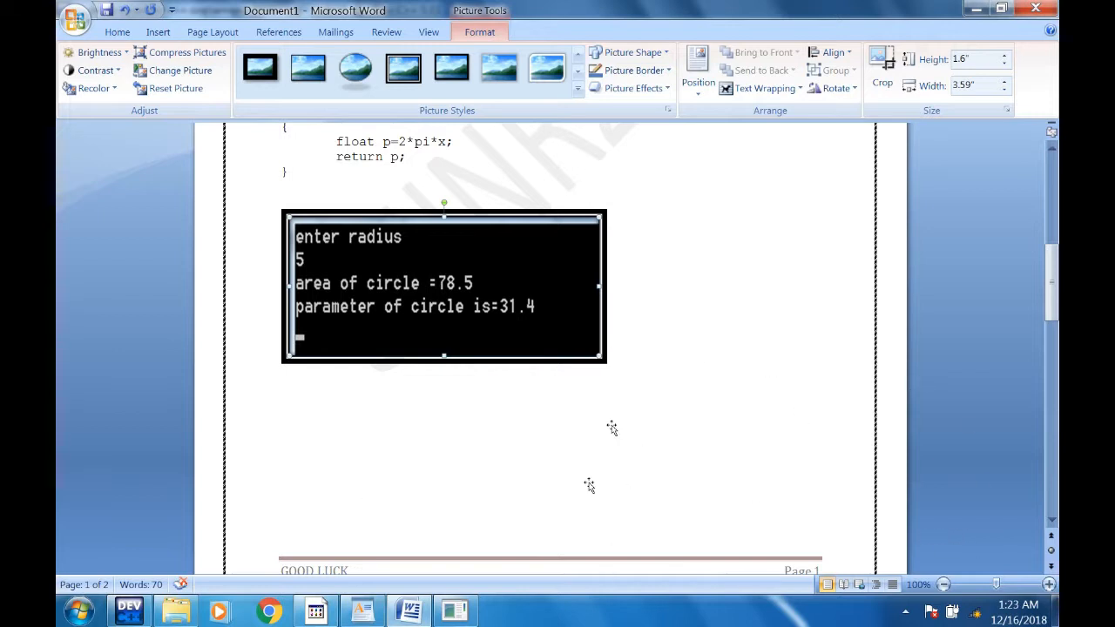
scroll(545, 436, down, 3)
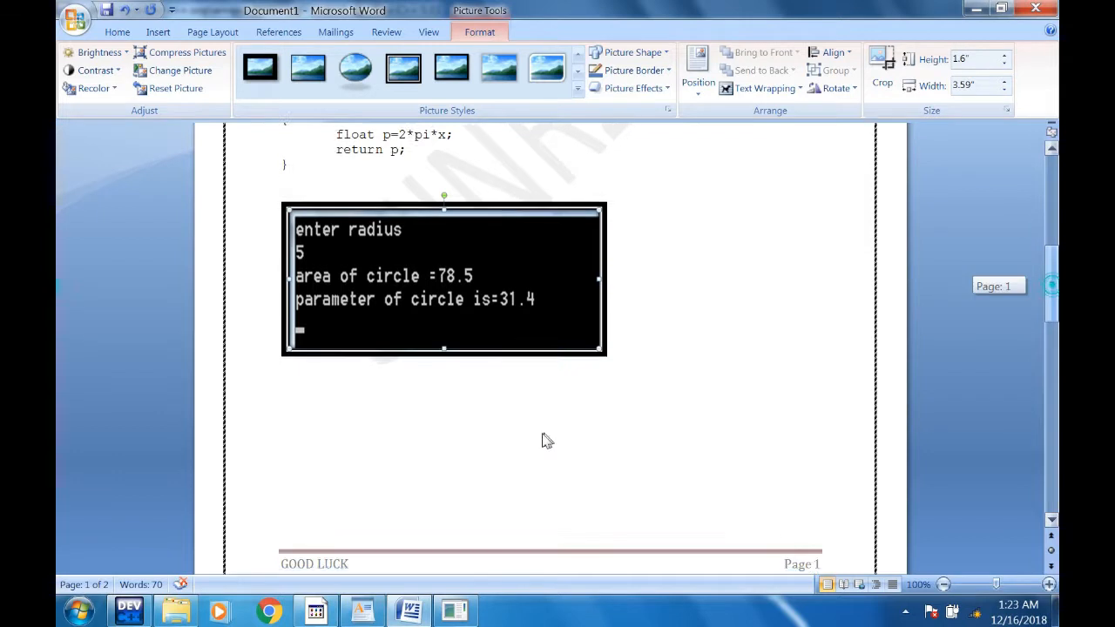
scroll(550, 368, up, 13)
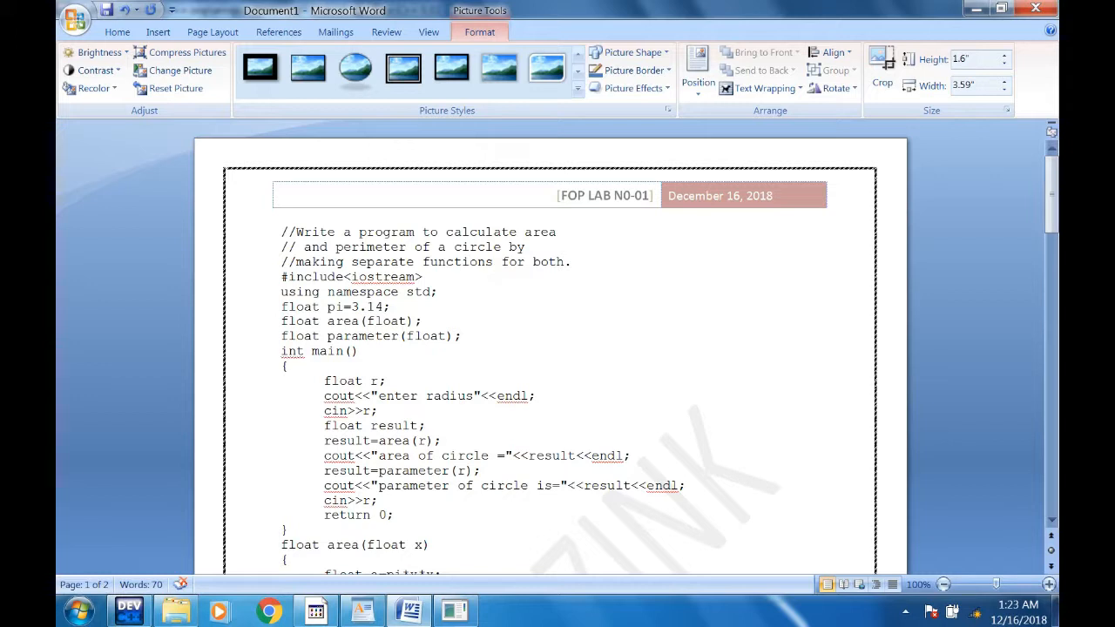
click(906, 611)
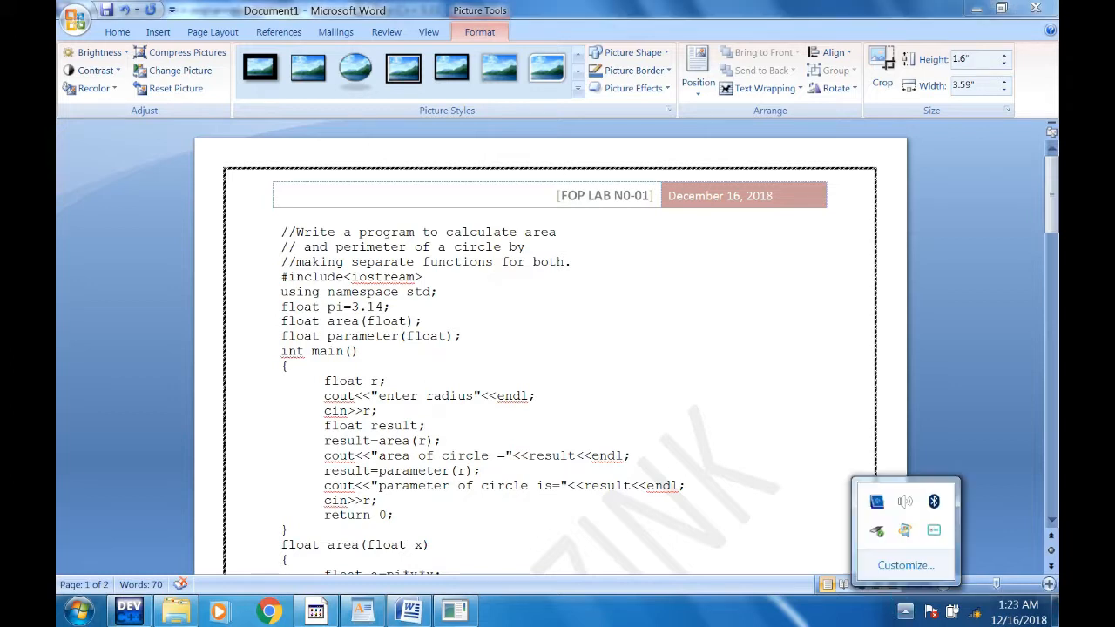
right_click(878, 506)
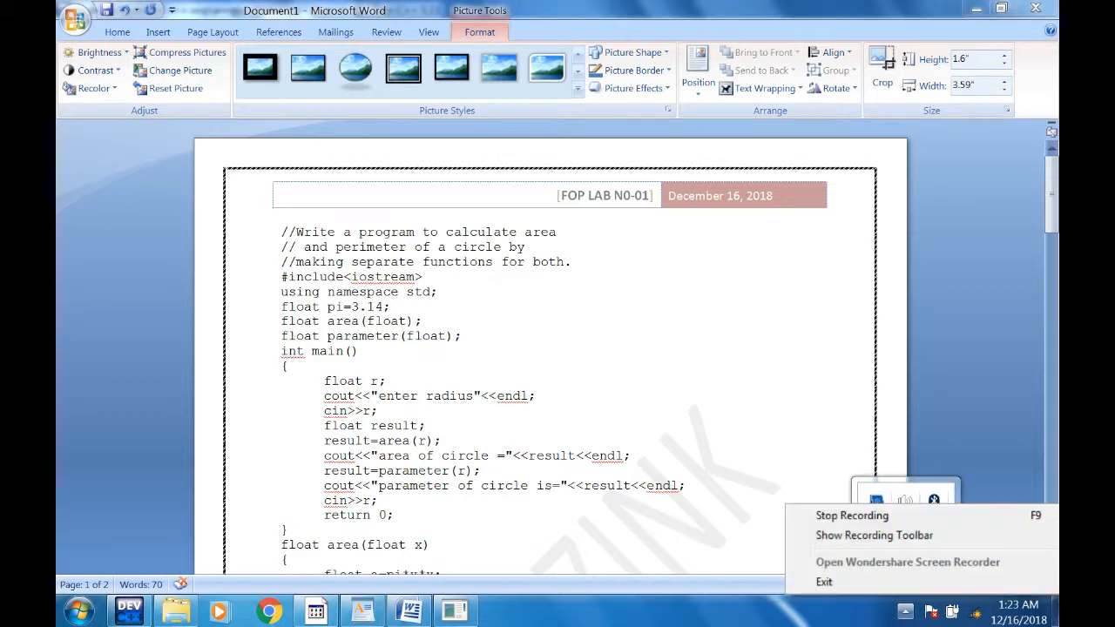